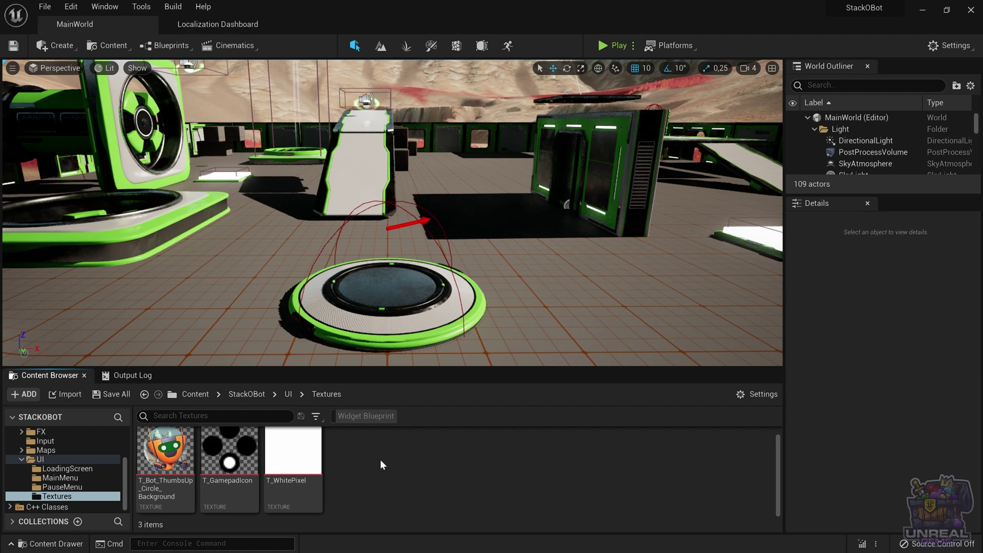
Step: Inspect the T_Bot_ThumbsUp_Circle_Background texture and briefly playtest the level
double_click(168, 457)
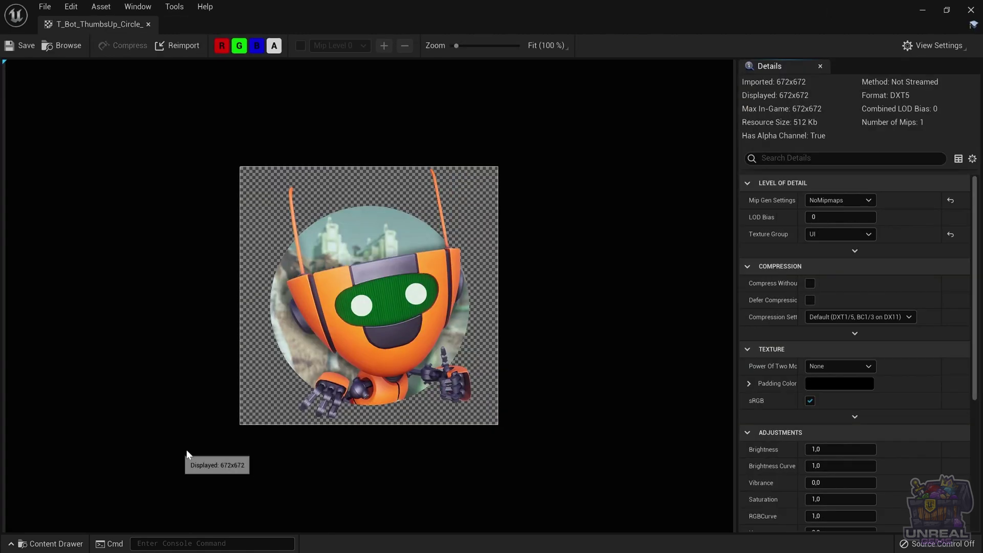
left_click(925, 10)
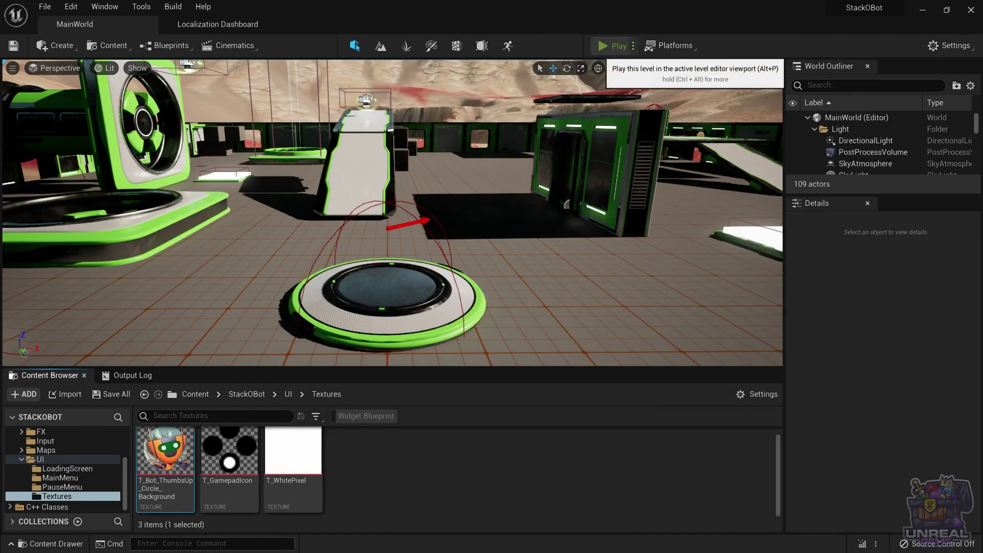
left_click(613, 46)
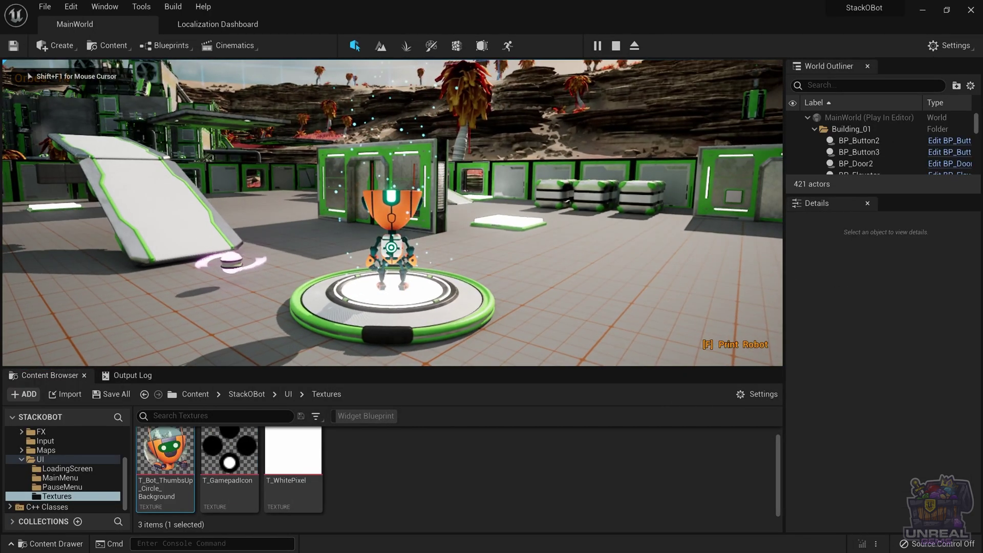
key("Escape")
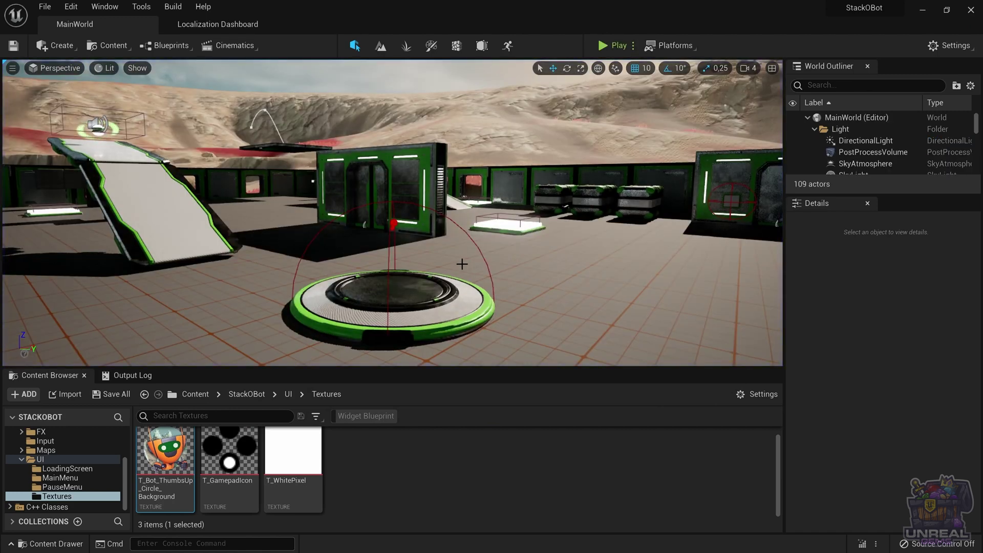
left_click(367, 465)
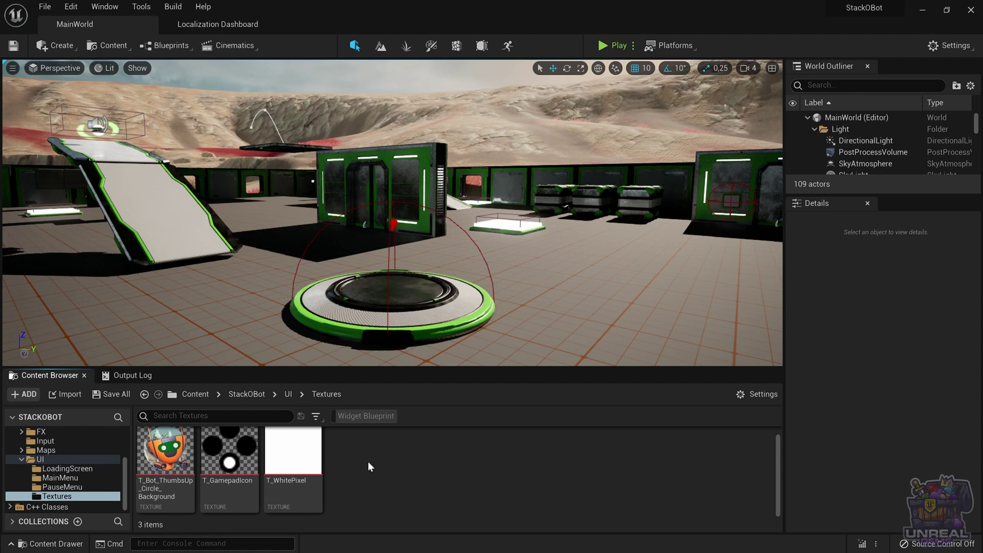
Step: Create a Spanish (Spain) localized asset from the T_Bot_ThumbsUp_Circle_Background texture
mouse_move(163, 453)
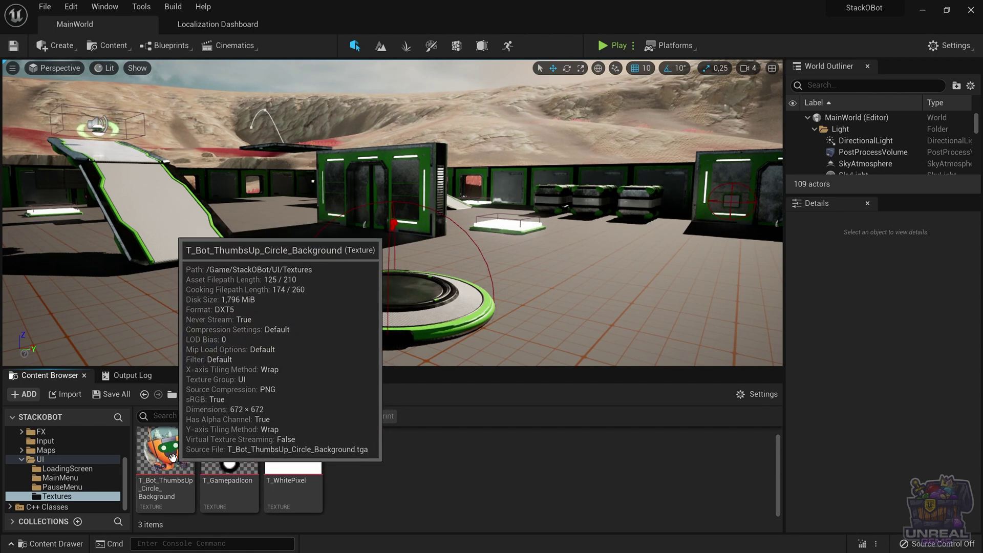
left_click(173, 457)
right_click(172, 457)
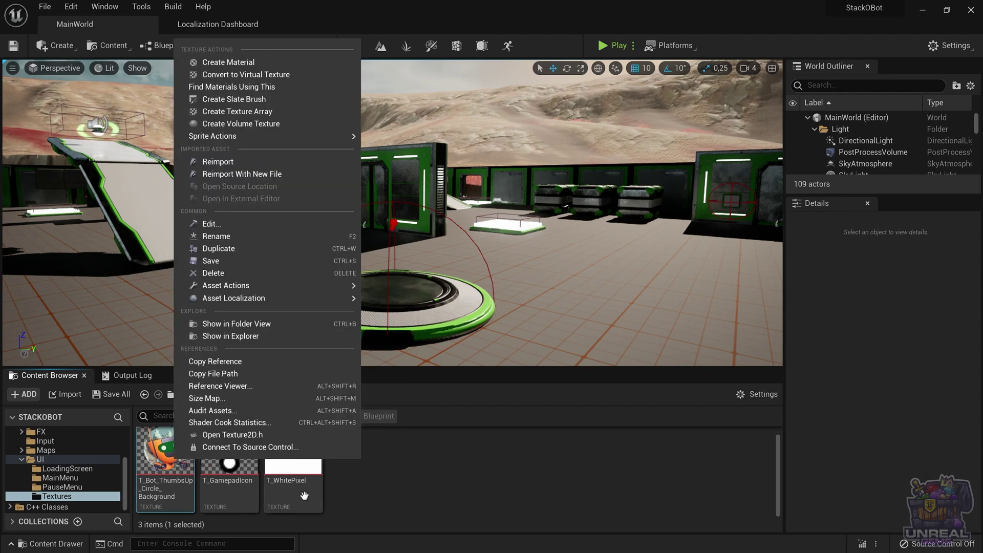
mouse_move(311, 302)
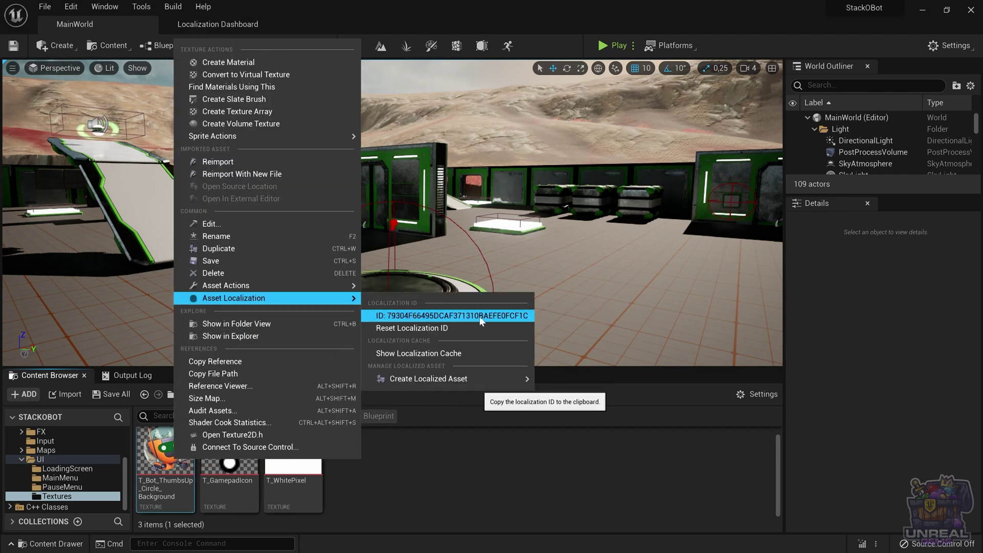
mouse_move(468, 378)
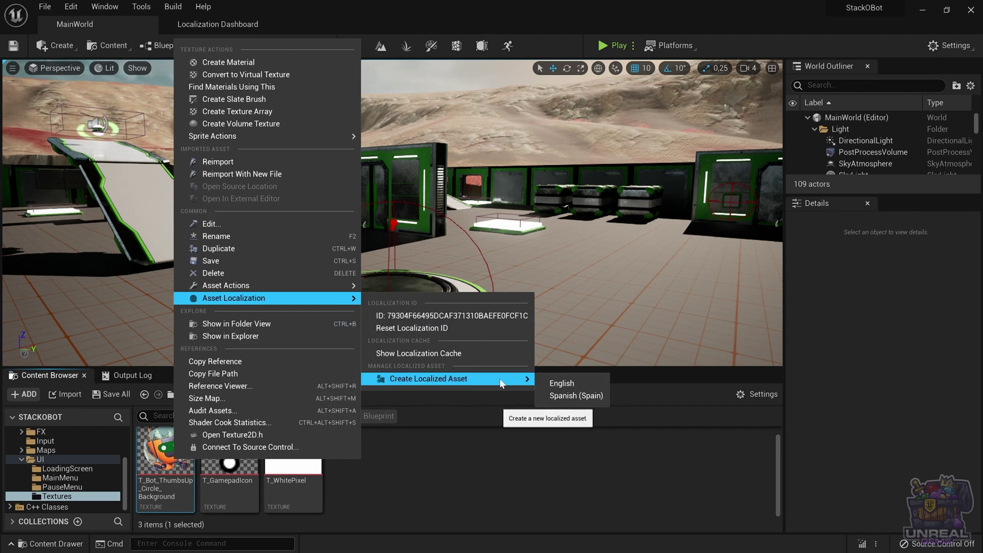
left_click(566, 398)
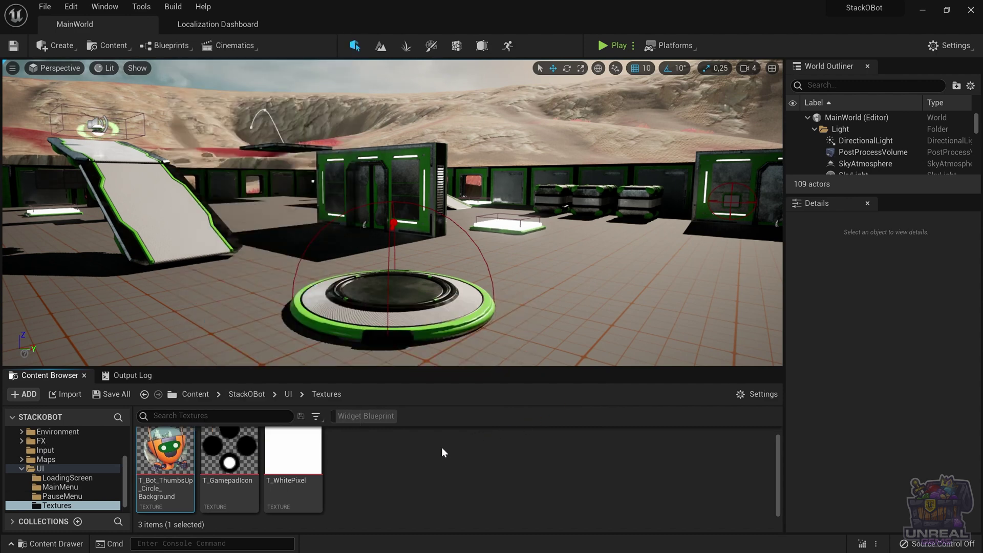
Step: Open the localized Textures folder under L10N/es-ES/StackOBot/UI and compare its path with the original StackOBot folder structure
scroll(44, 482, "up", 3)
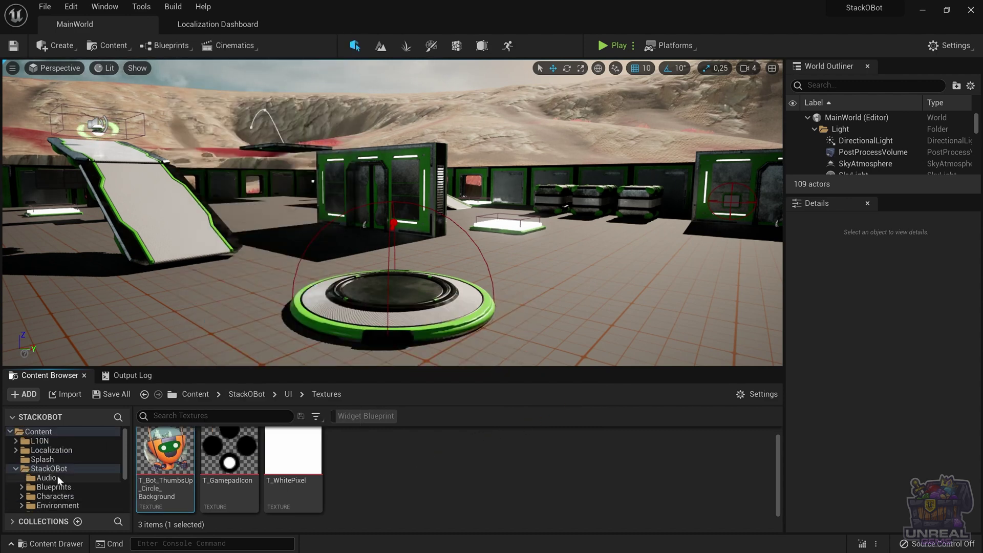
left_click(16, 441)
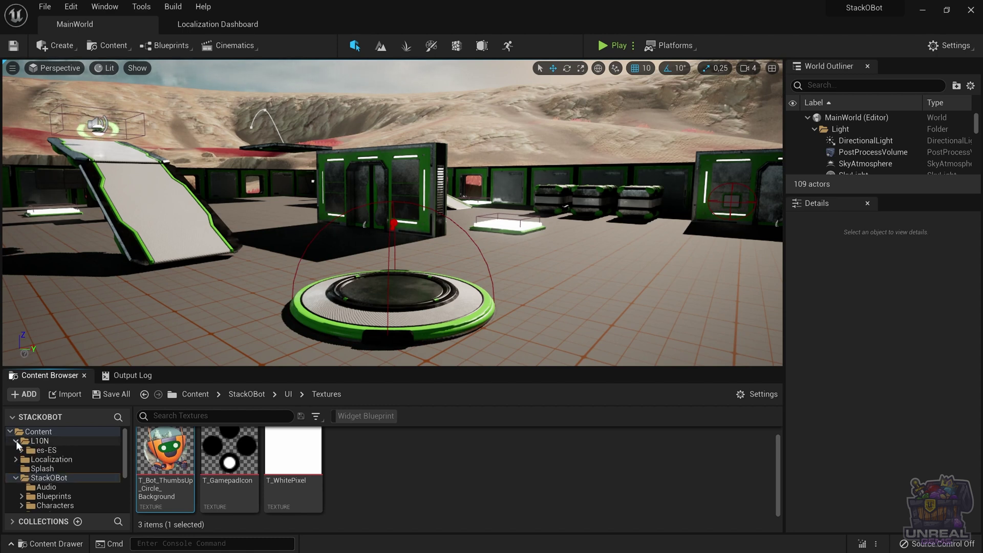
left_click(50, 441)
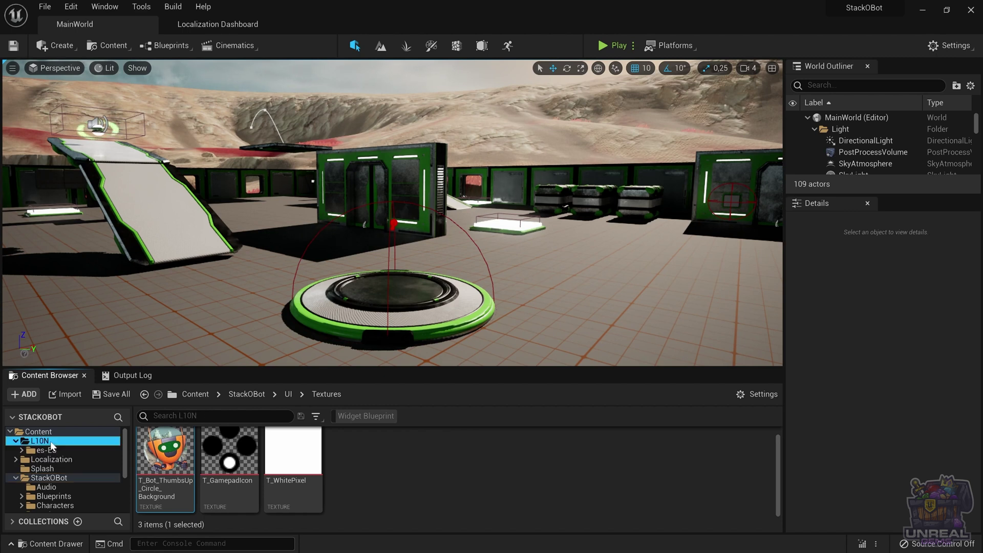
left_click(53, 452)
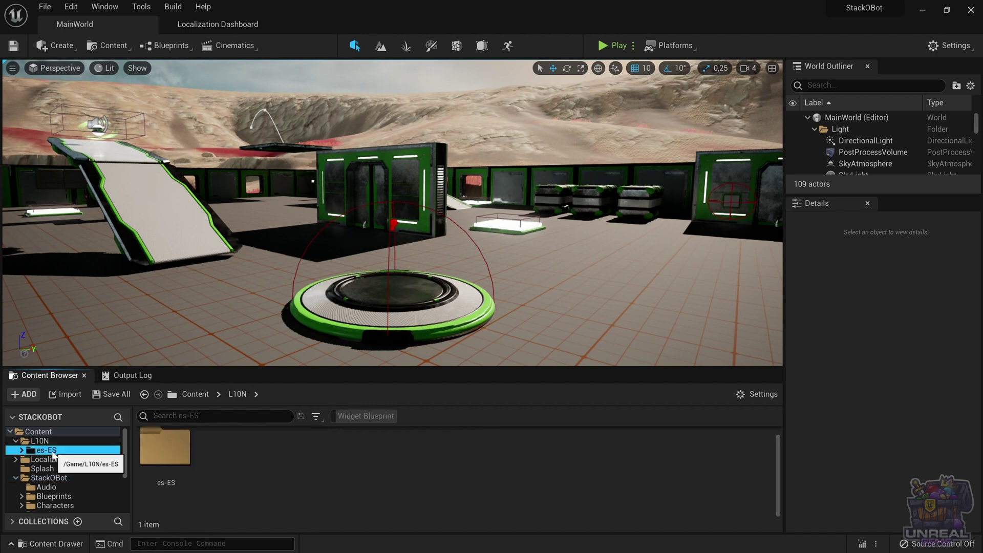
left_click(21, 450)
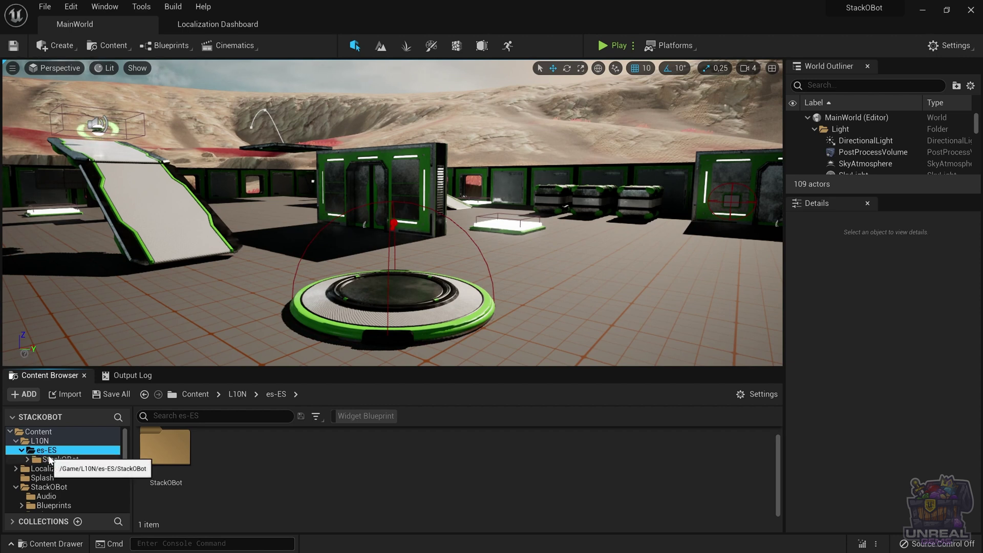
left_click(50, 460)
left_click(26, 458)
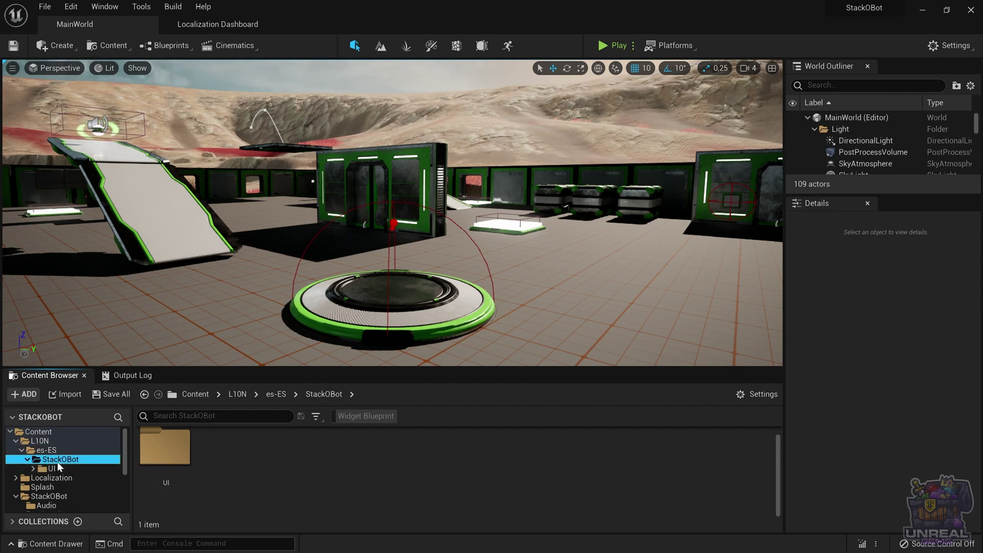
scroll(31, 455, "down", 1)
left_click(33, 450)
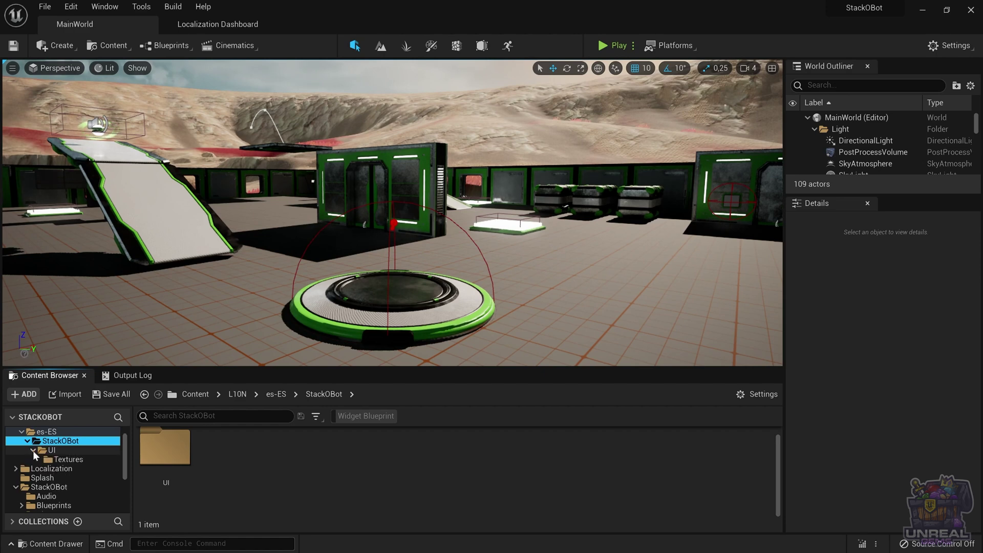
left_click(58, 460)
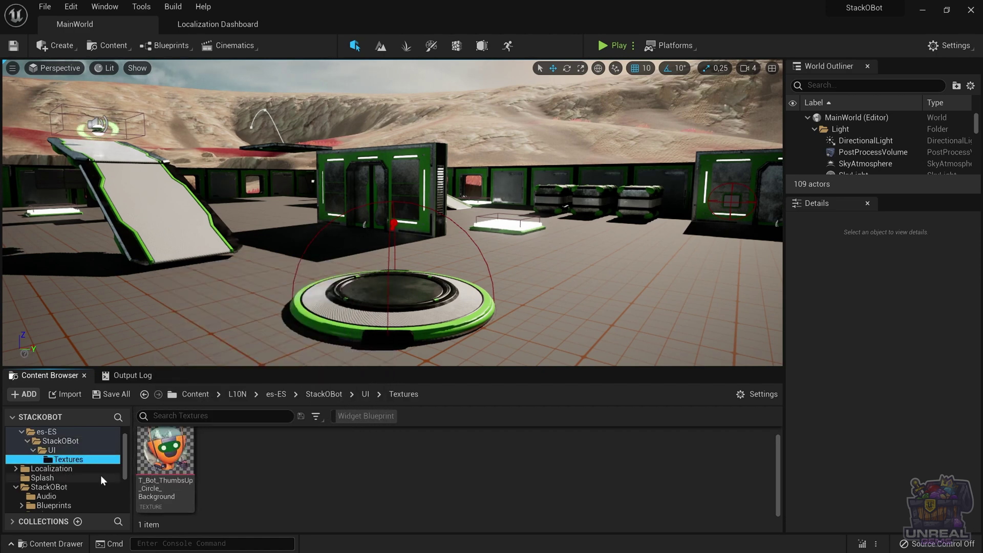
scroll(101, 475, "down", 3)
scroll(54, 477, "down", 3)
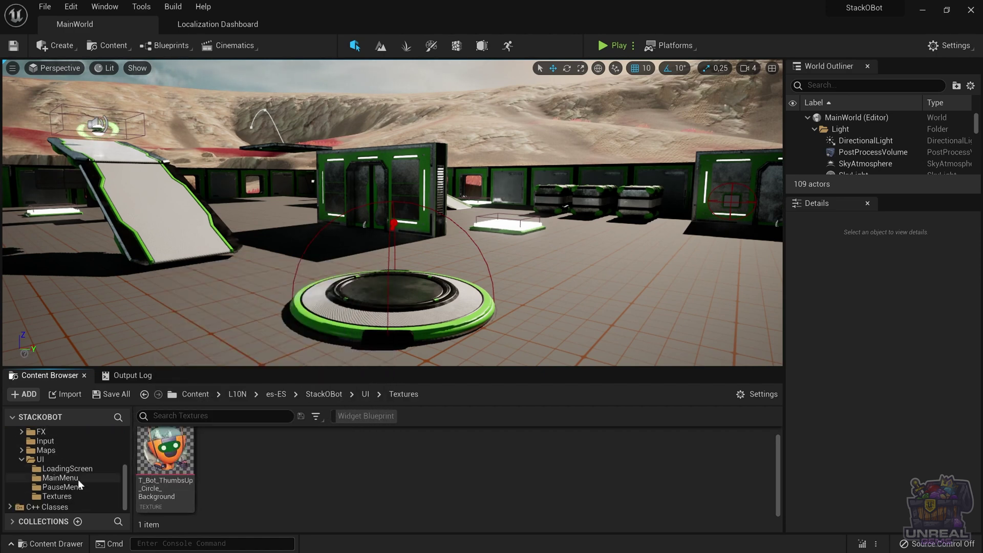
scroll(52, 469, "up", 5)
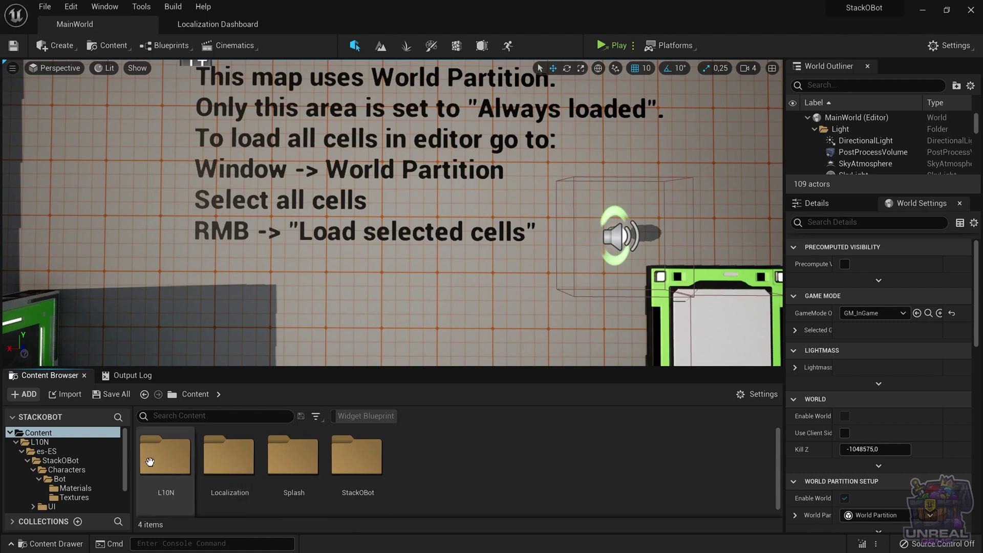
Step: Hide the localized content in the Content Browser and show it again
left_click(746, 396)
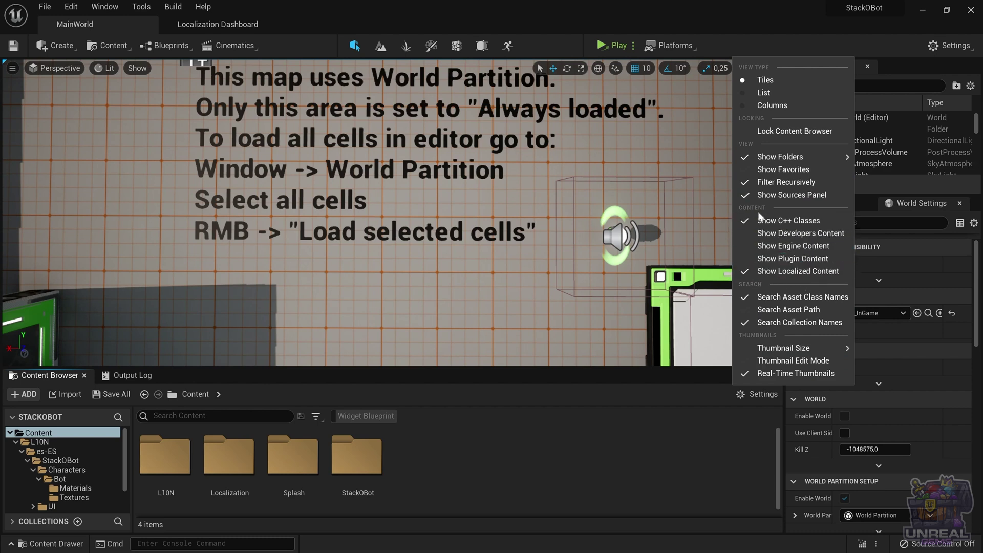
left_click(776, 273)
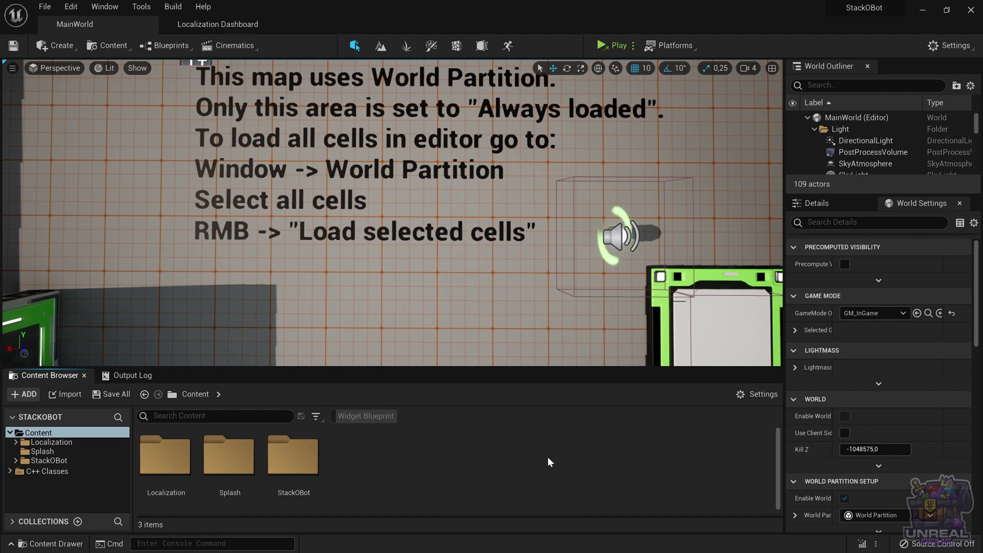
left_click(751, 399)
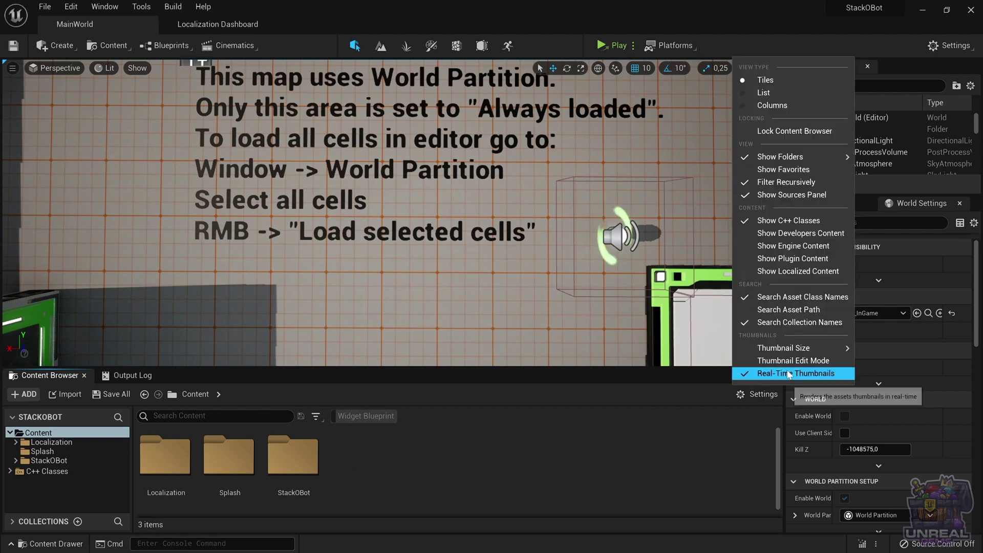
left_click(793, 272)
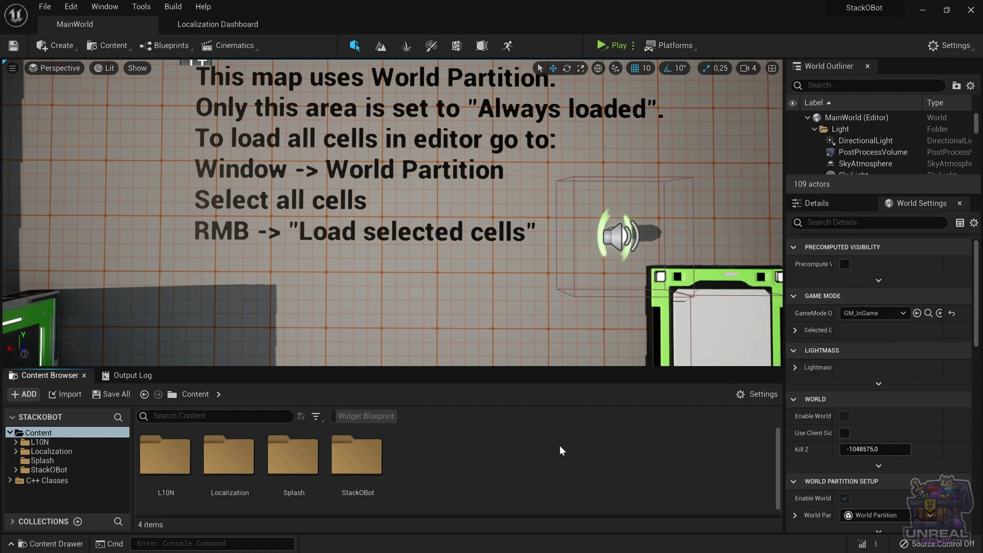
Step: Open the es-ES copy of T_Bot_ThumbsUp_Circle_Background, close the original texture's editor, and review the copy's settings through its source file path
double_click(187, 456)
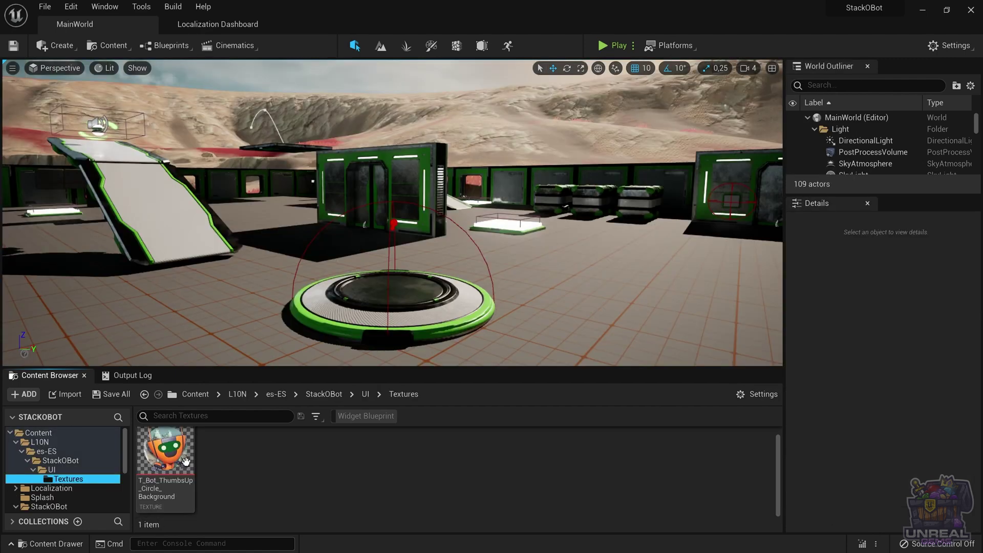
left_click(239, 467)
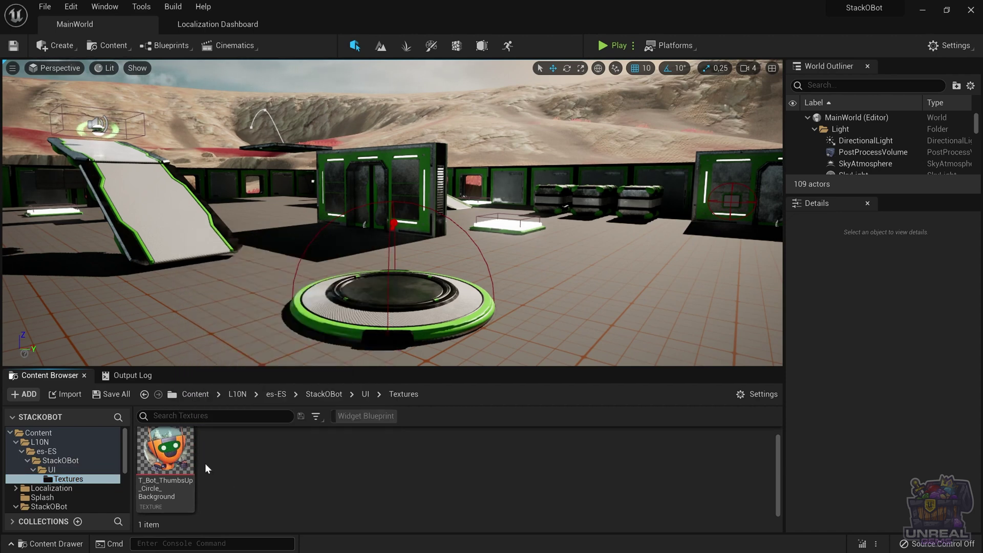
double_click(170, 458)
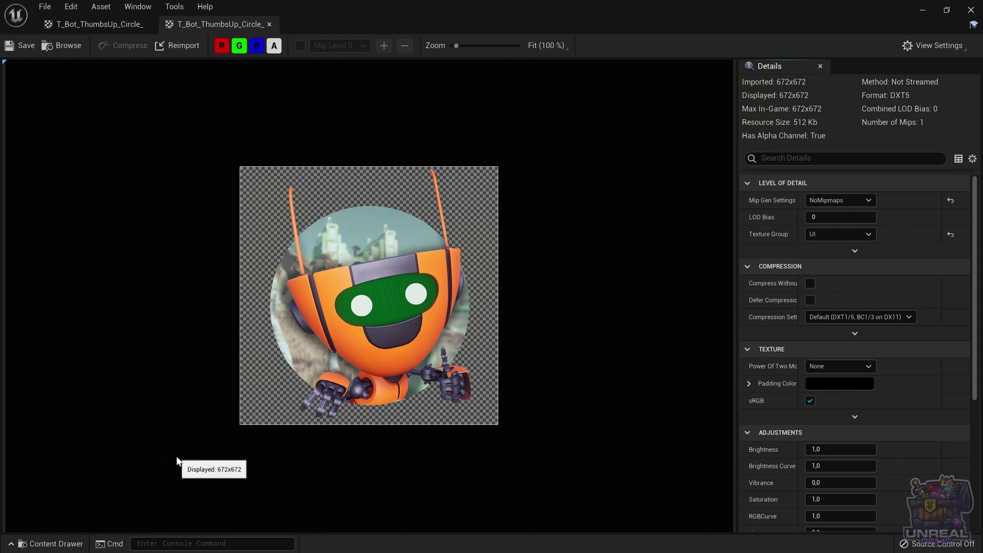
middle_click(81, 29)
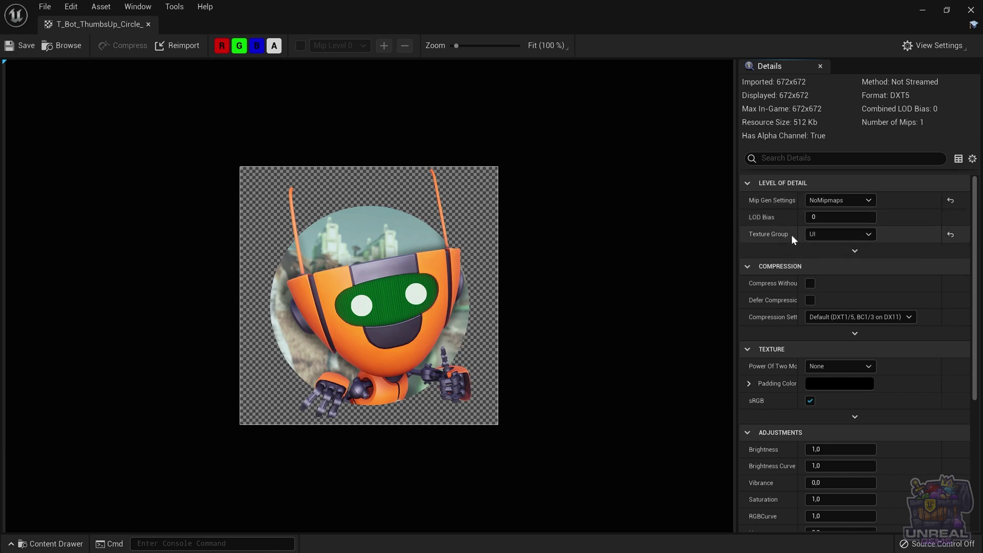
scroll(780, 253, "down", 2)
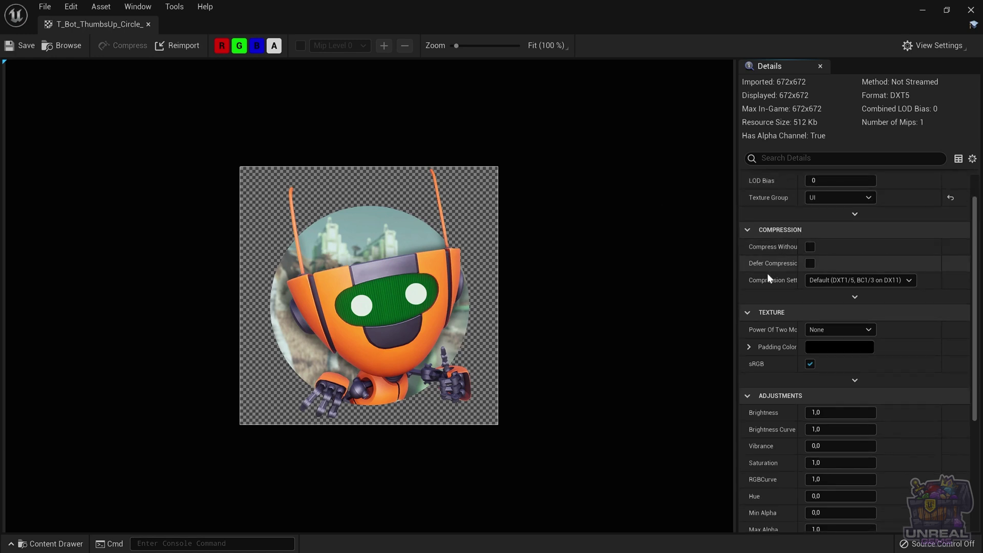
scroll(767, 296, "down", 10)
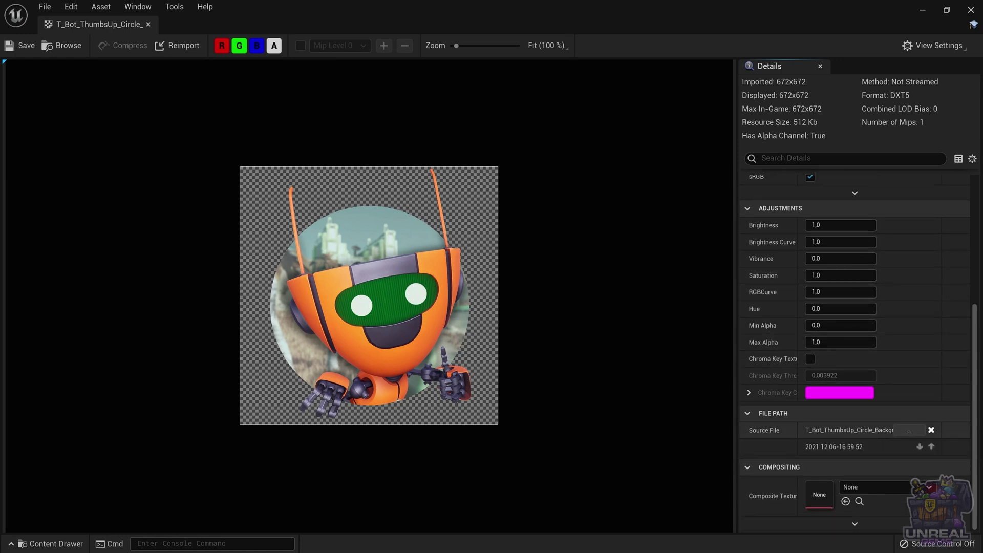
left_click(922, 11)
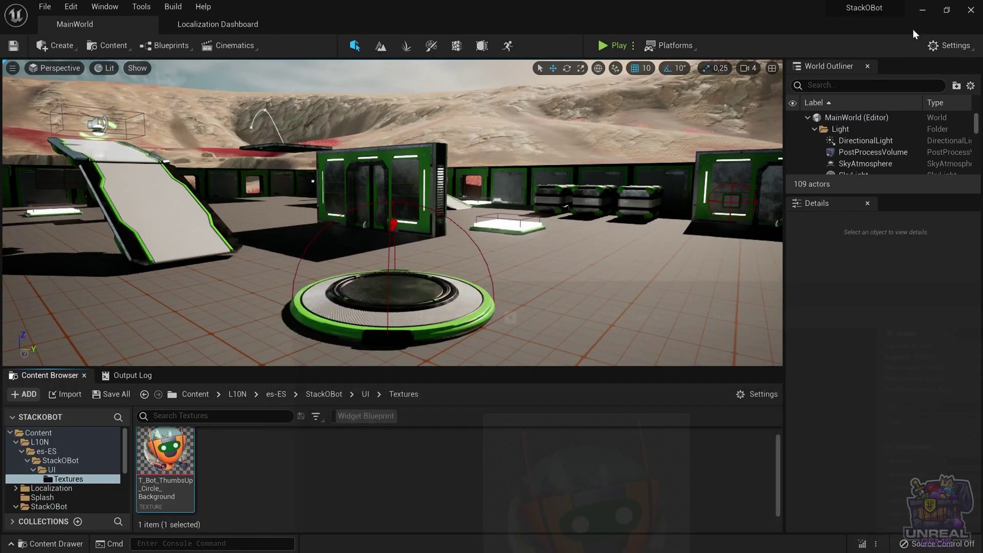
Step: Export the es-ES T_Bot_ThumbsUp_Circle_Background texture as a Targa file into the StackOBot project folder
right_click(180, 454)
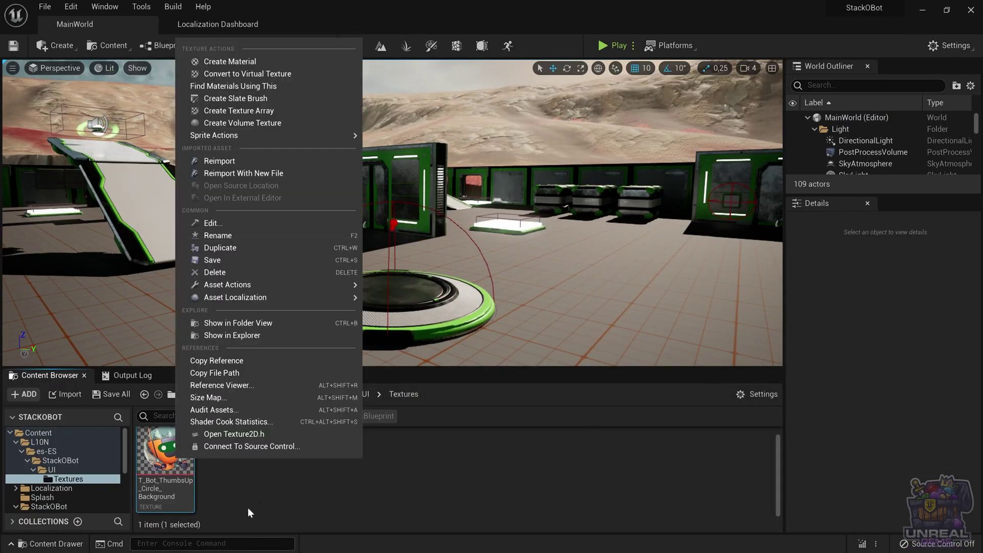
mouse_move(342, 284)
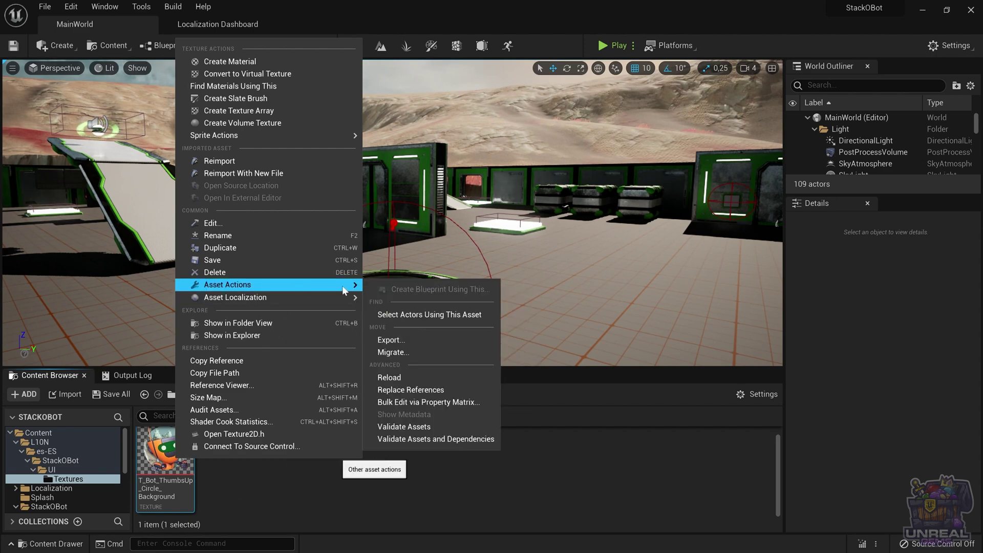
left_click(409, 340)
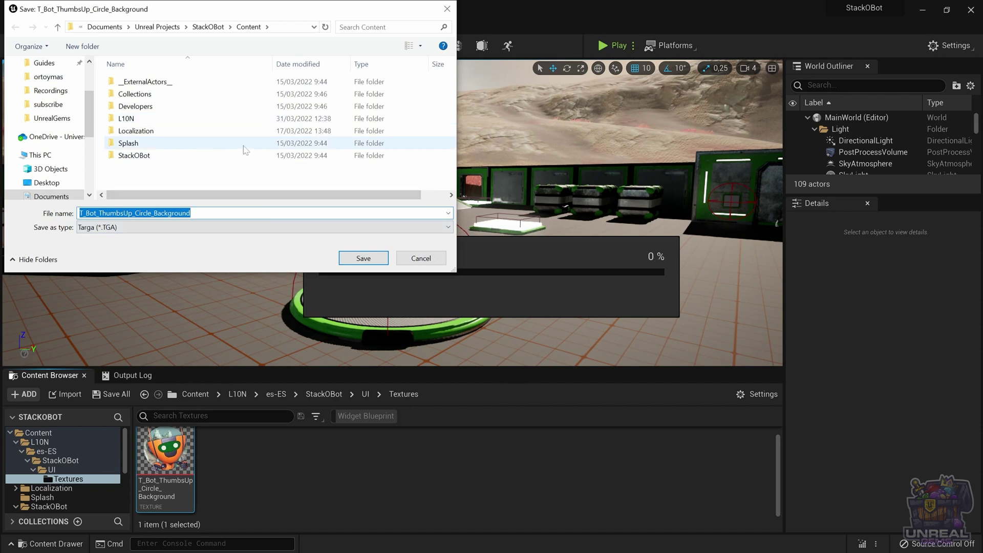
left_click(203, 30)
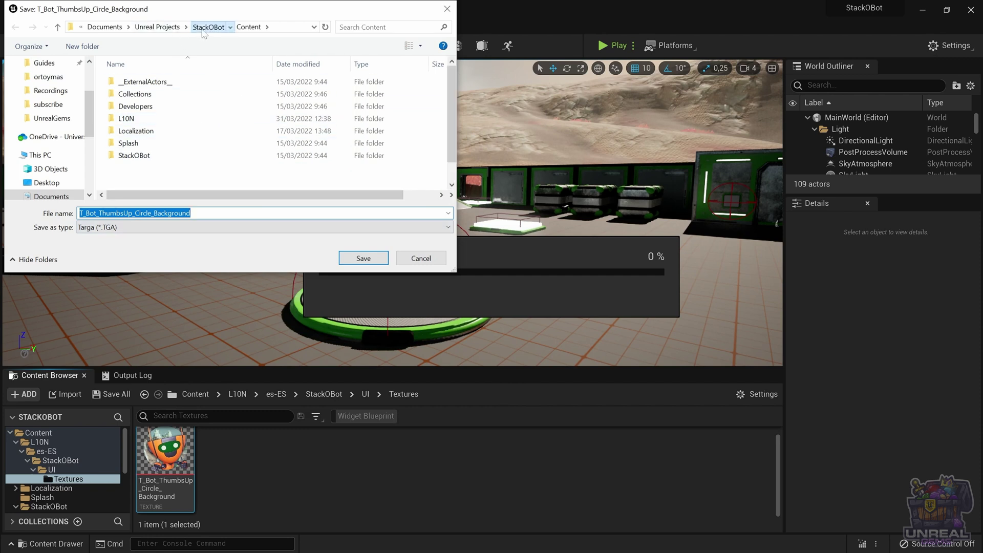
scroll(205, 151, "down", 2)
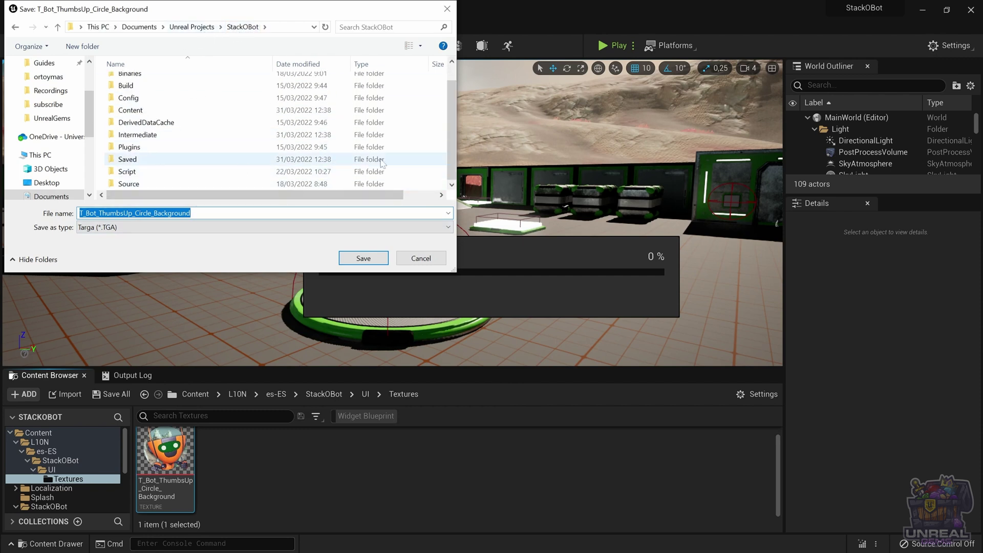
left_click(428, 147)
left_click(415, 161)
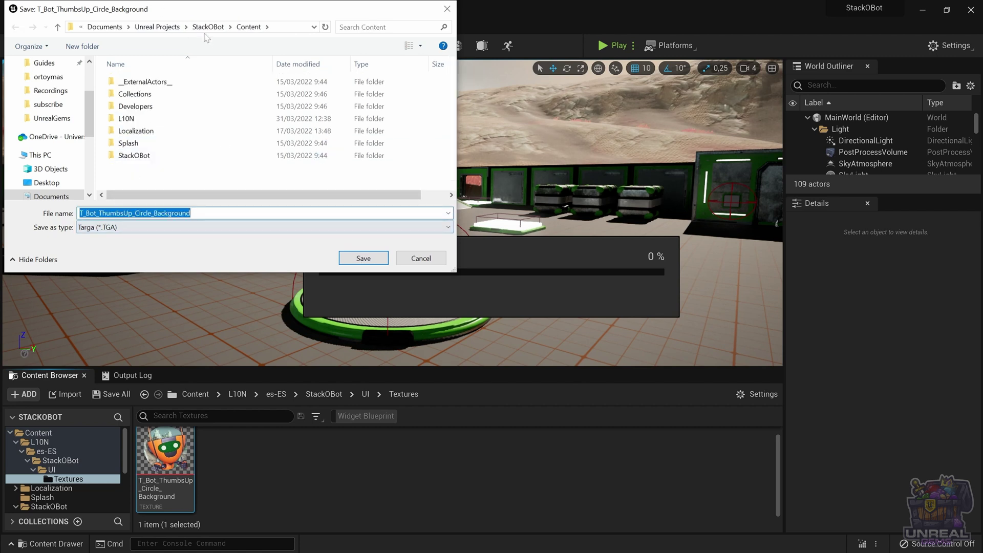
left_click(363, 259)
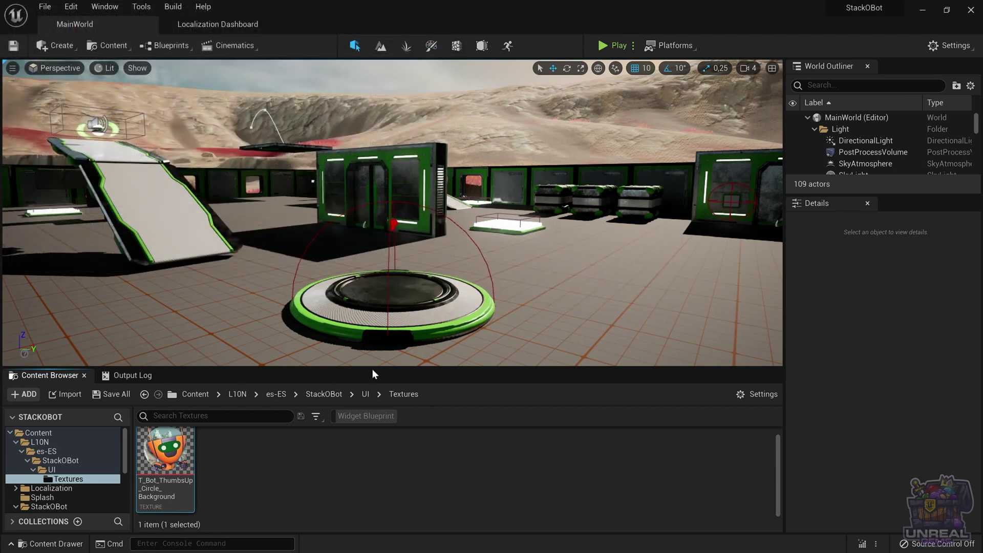
left_click(248, 487)
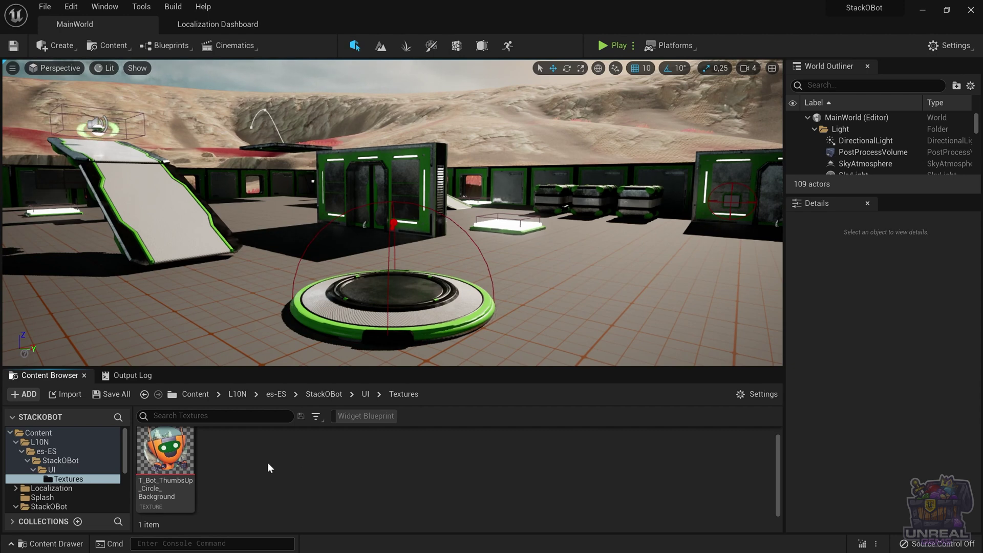
Step: Switch to GIMP, open the exported T_Bot_ThumbsUp_Circle_Background.TGA and recolour it with the Hue-Saturation preset Spain
mouse_move(189, 455)
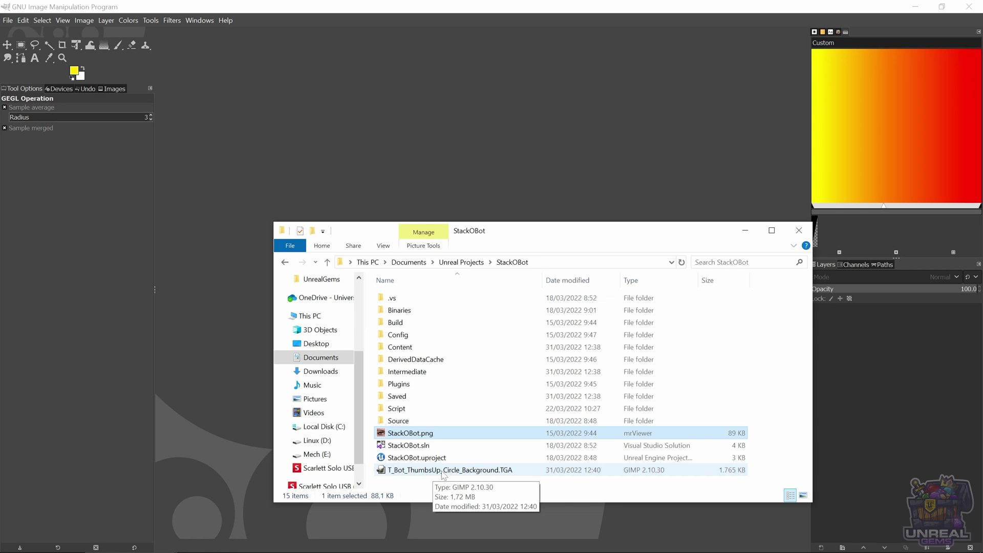
left_click_drag(444, 474, 228, 326)
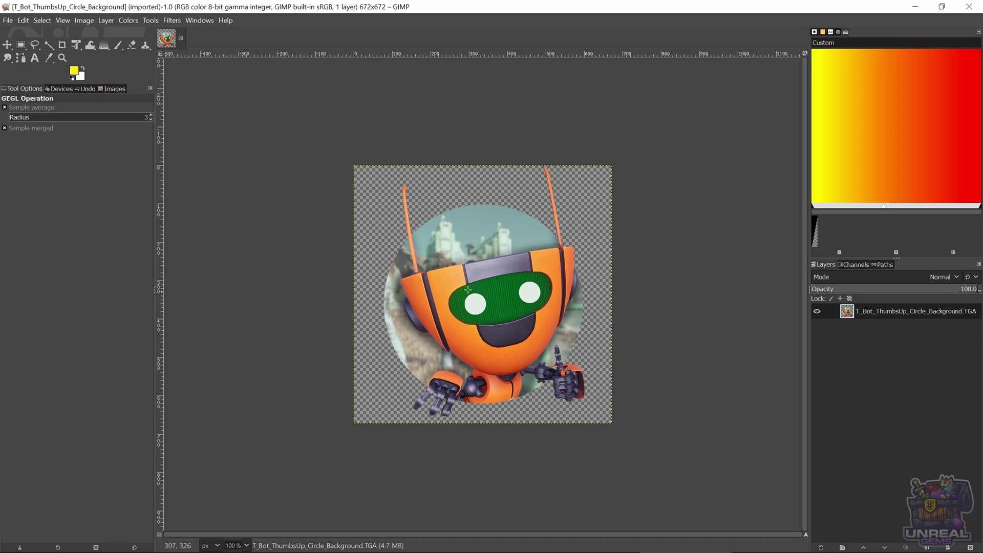
left_click(133, 19)
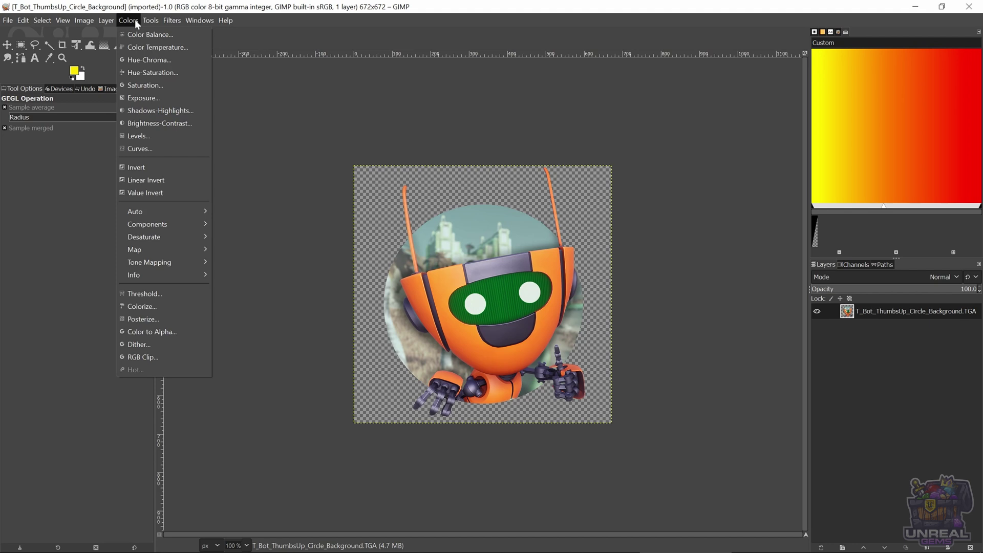
left_click(168, 75)
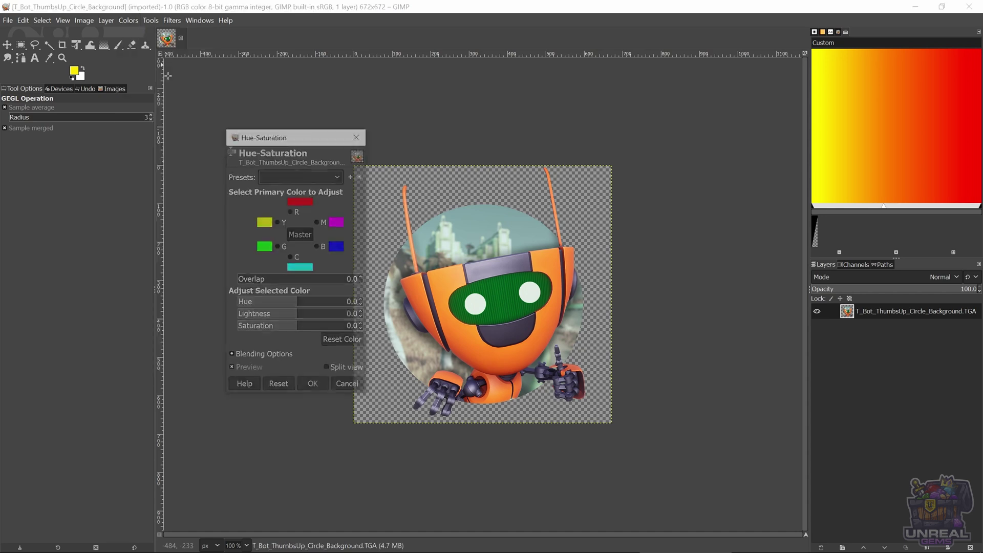
left_click(337, 178)
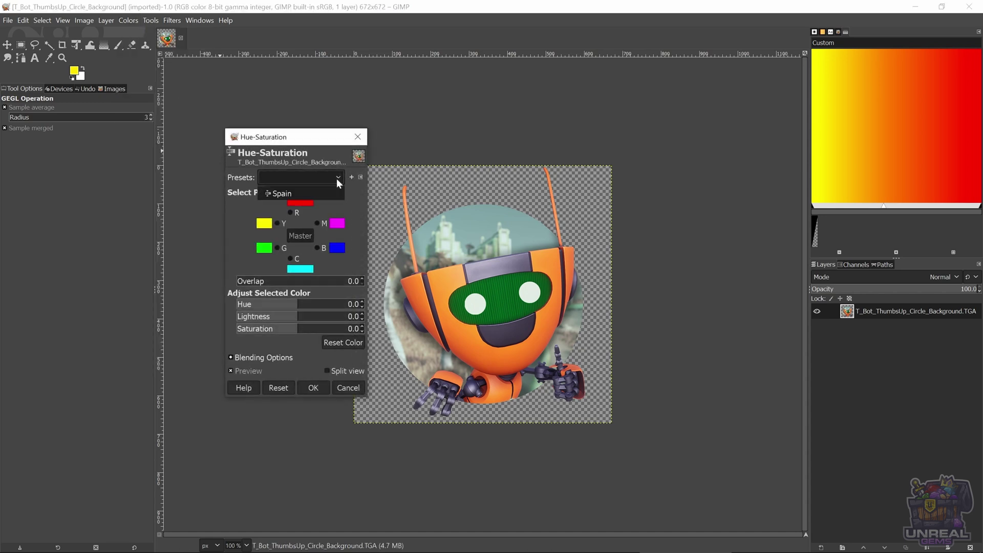
left_click(304, 194)
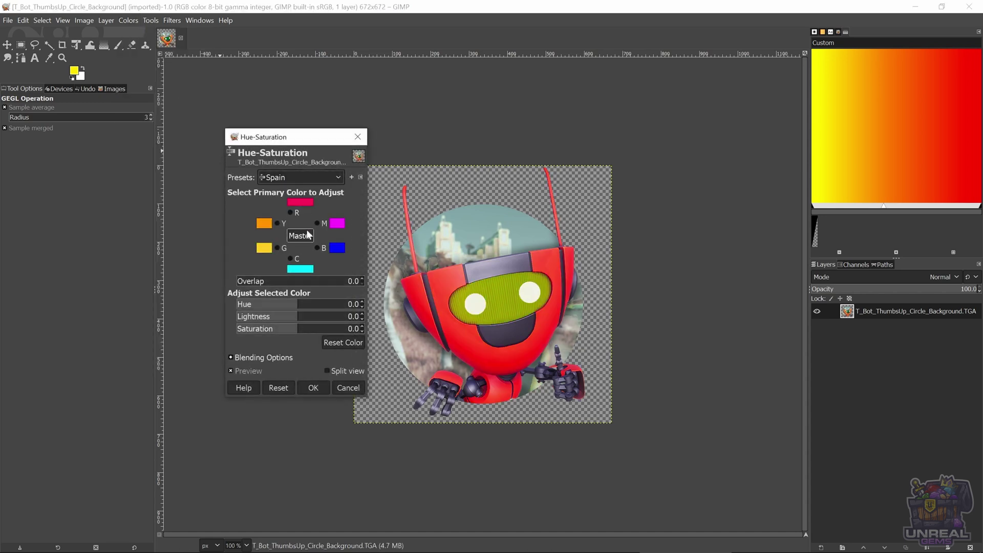
left_click(313, 388)
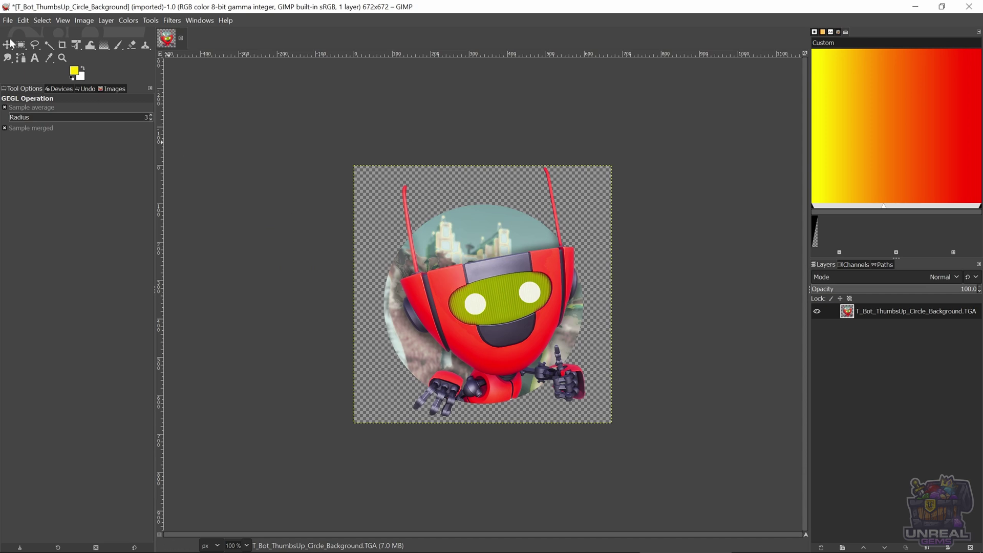
Step: Export the recoloured image as T_Bot_ThumbsUp_Circle_Background.TGA, replacing the existing file in the StackOBot folder
left_click(11, 19)
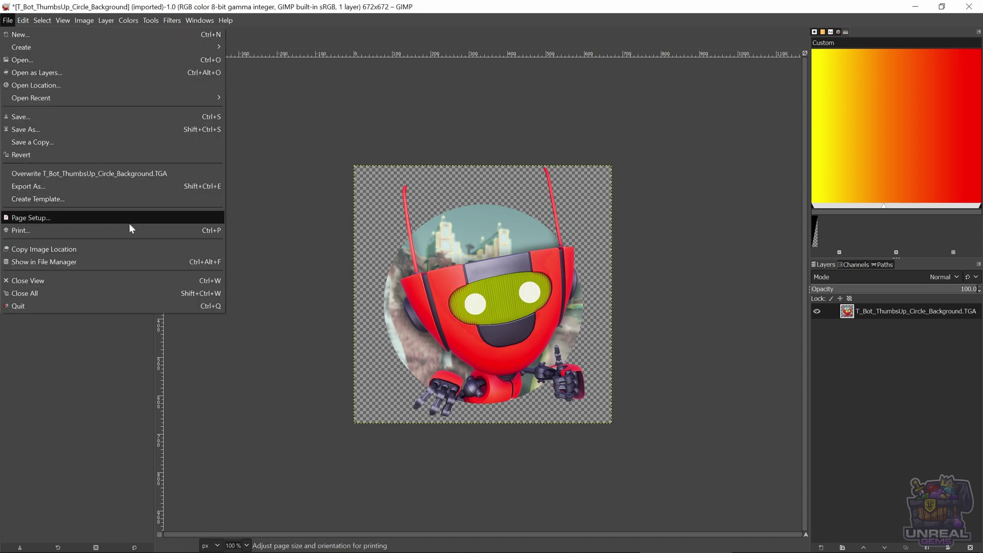
left_click(88, 187)
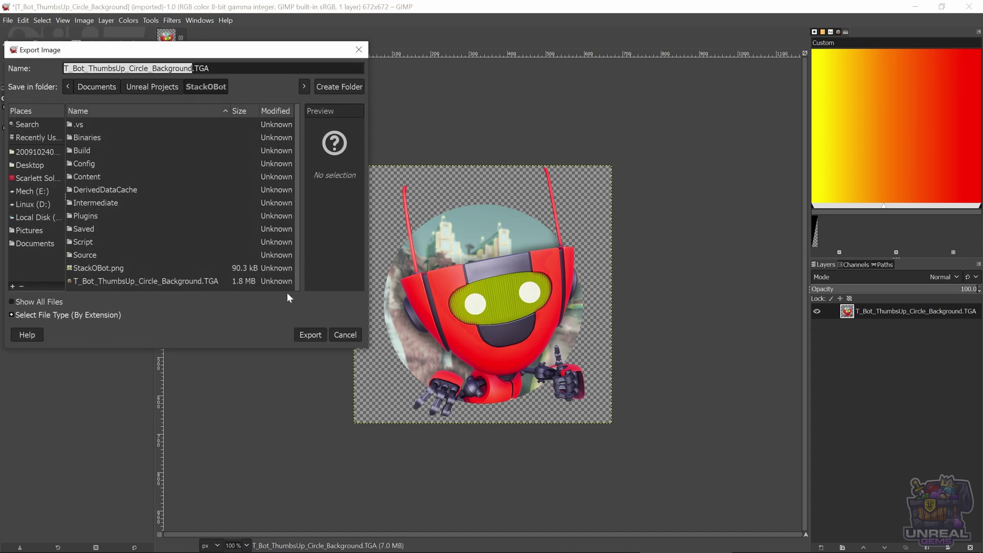
left_click(313, 333)
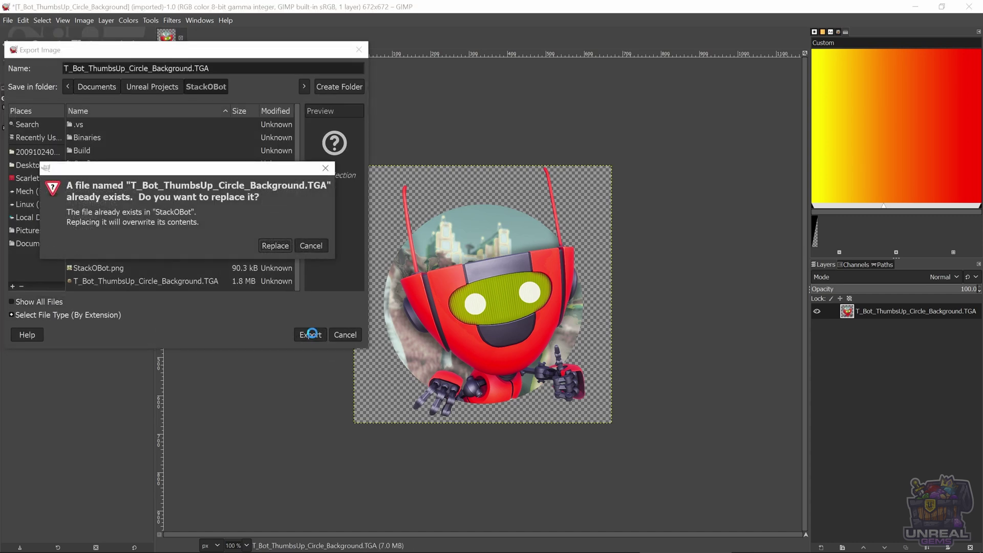
left_click(274, 245)
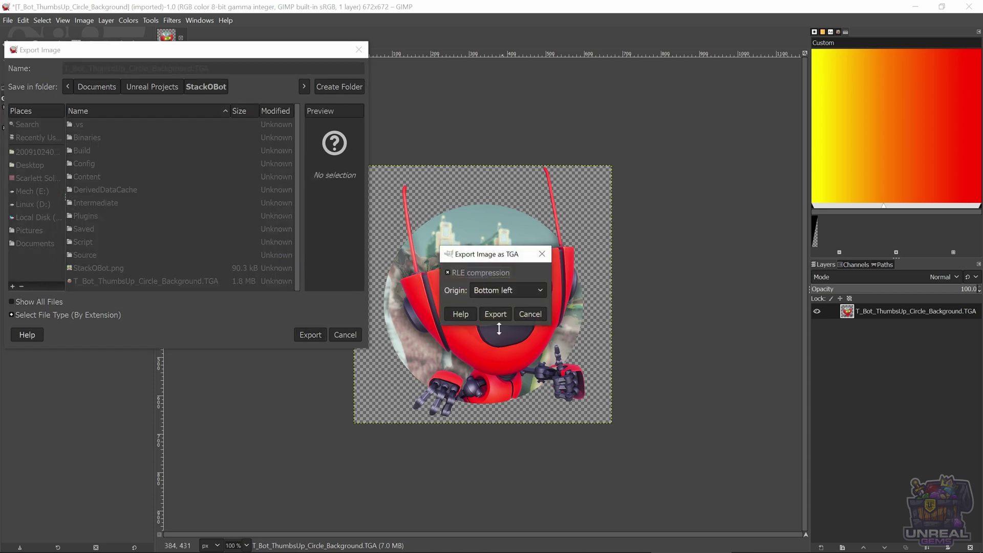
left_click(495, 314)
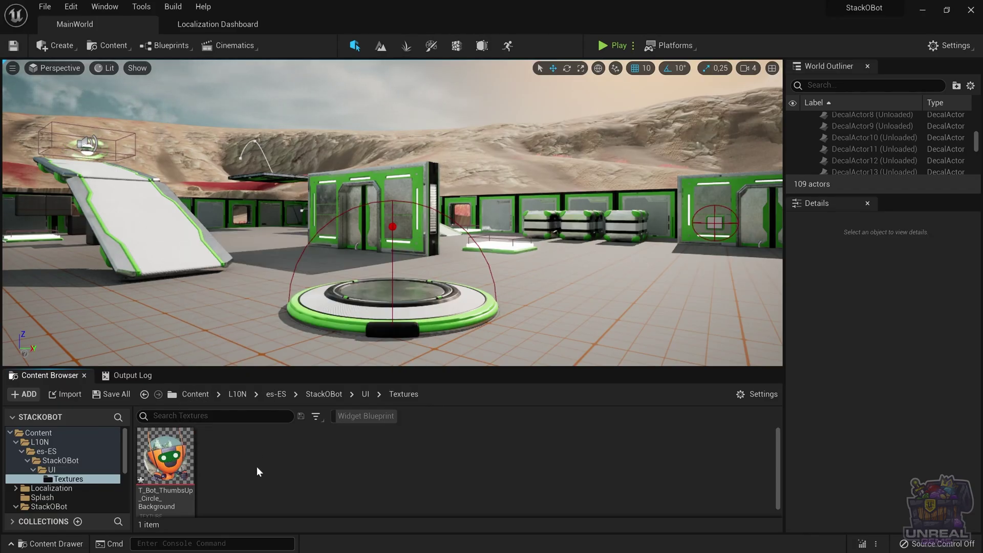
Step: Switch back to Unreal Editor and open the es-ES T_Bot_ThumbsUp_Circle_Background texture at its source file setting
double_click(162, 464)
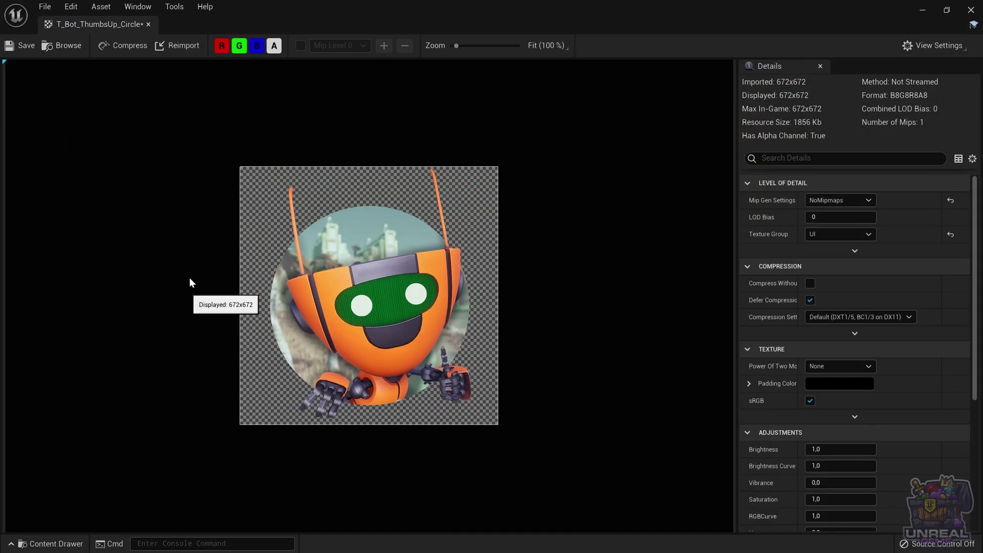
scroll(792, 305, "down", 5)
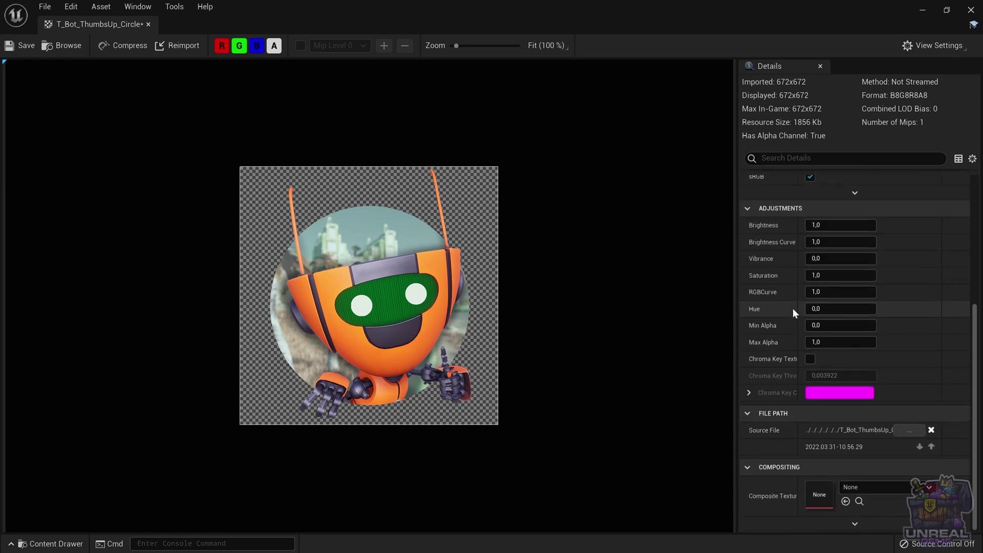
left_click(914, 431)
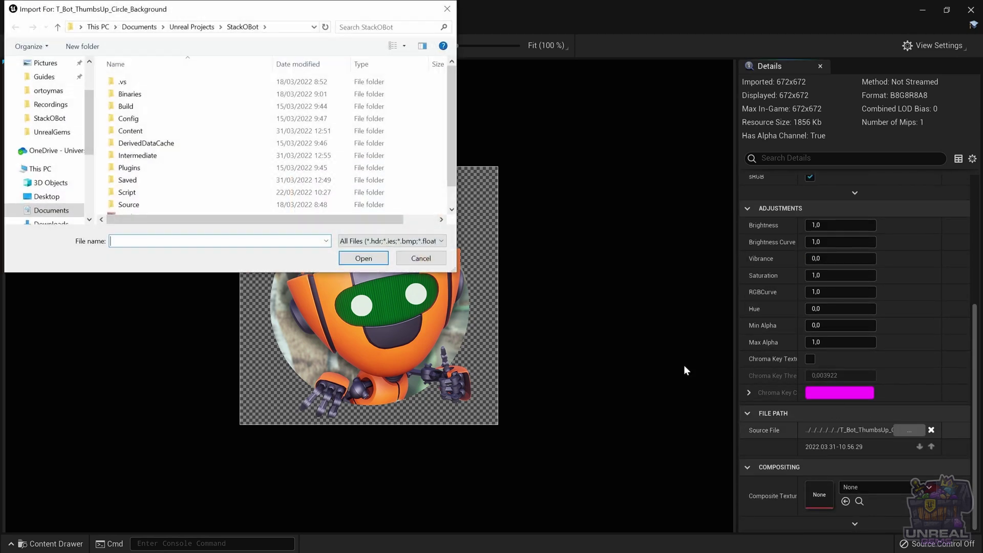
scroll(154, 164, "down", 1)
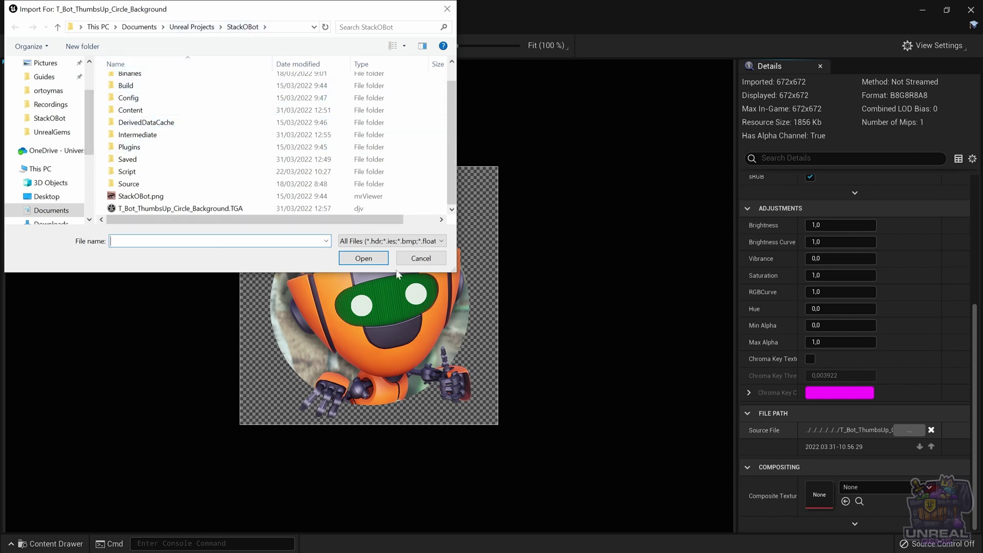
left_click(421, 259)
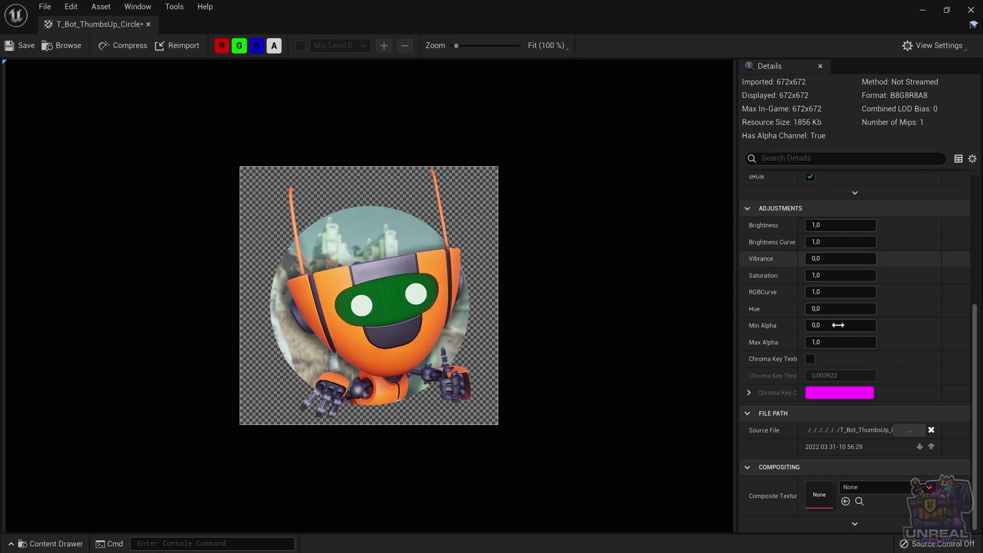
Step: Reimport the texture using T_Bot_ThumbsUp_Circle_Background.TGA from the StackOBot folder as its source file, and save the asset
left_click(910, 430)
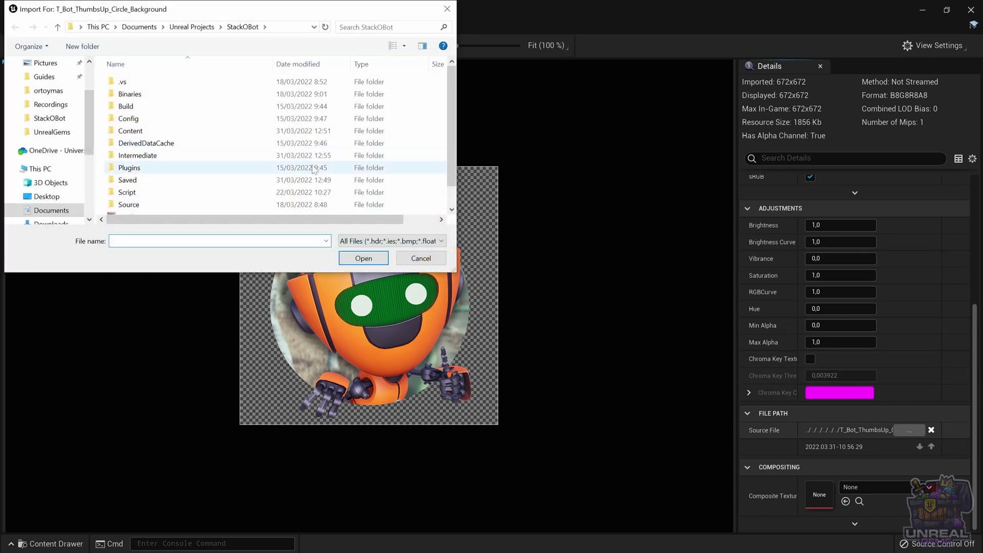
scroll(307, 154, "down", 1)
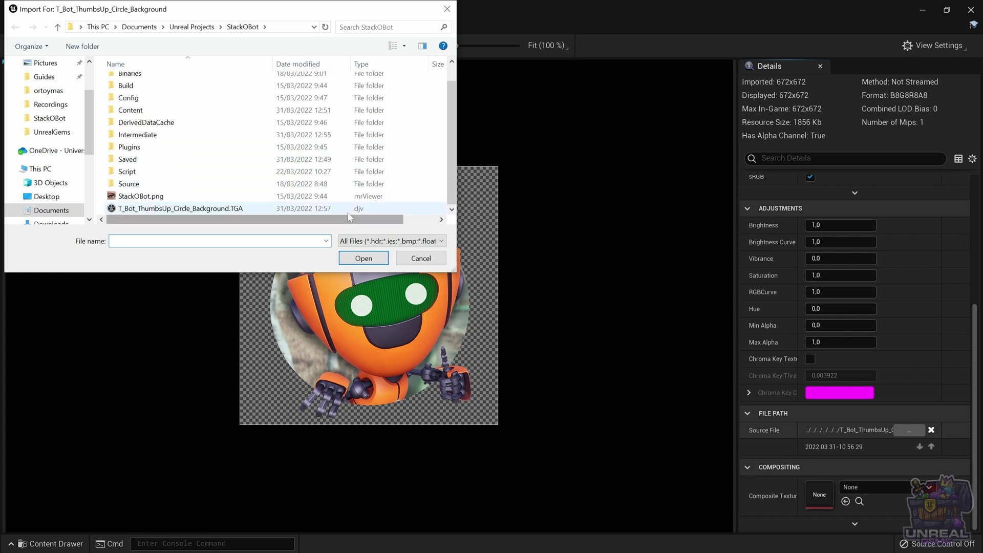
double_click(186, 209)
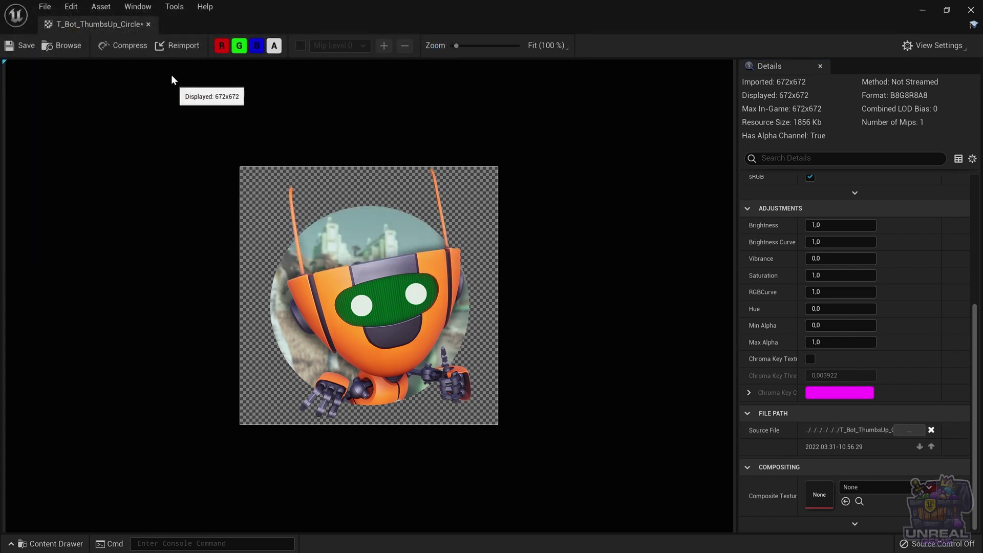
left_click(177, 45)
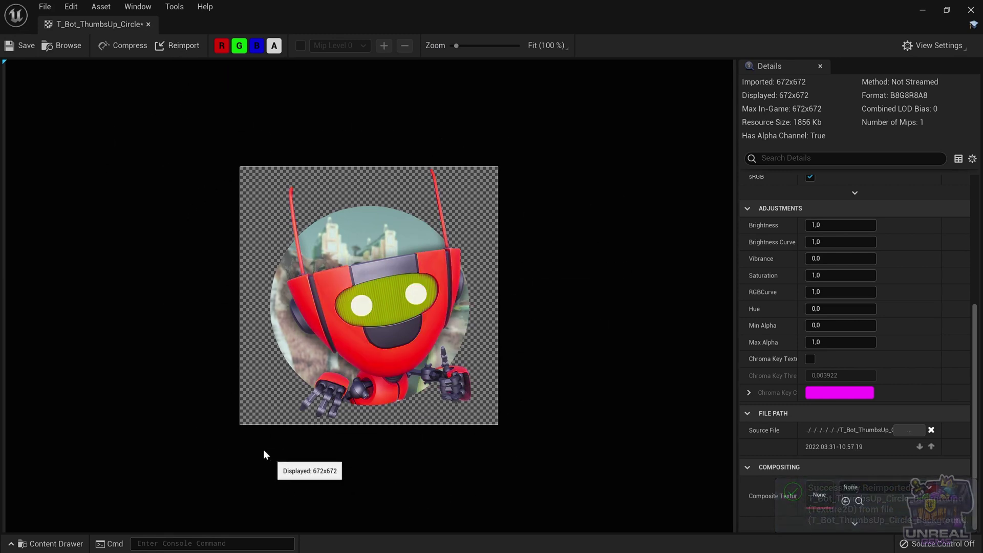
left_click(20, 47)
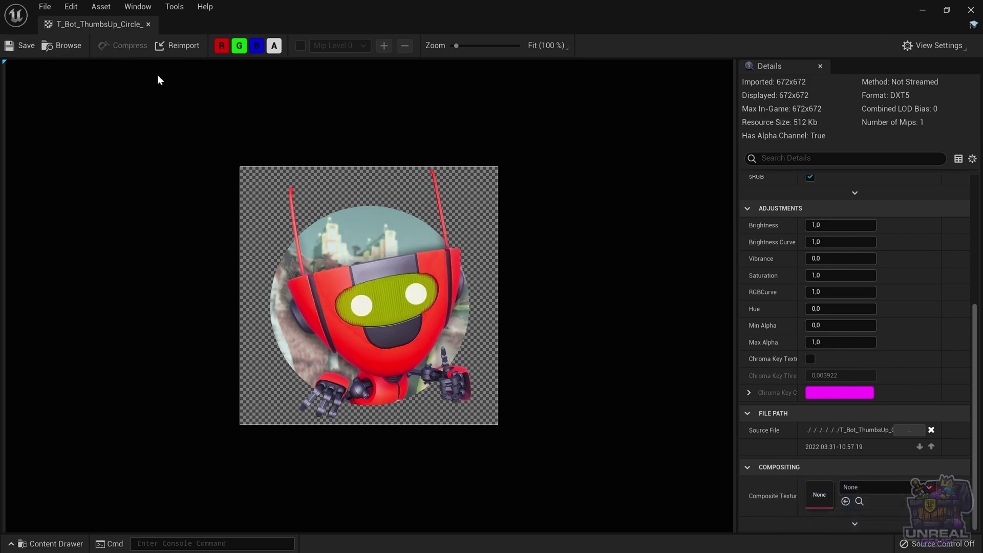
Step: Playtest MainWorld briefly in the selected viewport, stop it, and run the level as a Standalone Game
left_click(925, 9)
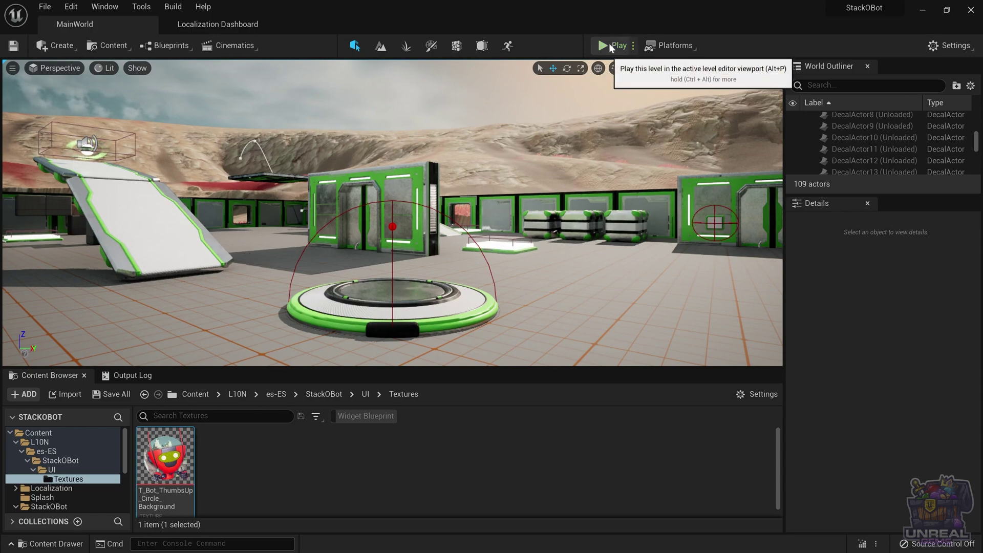
left_click(609, 45)
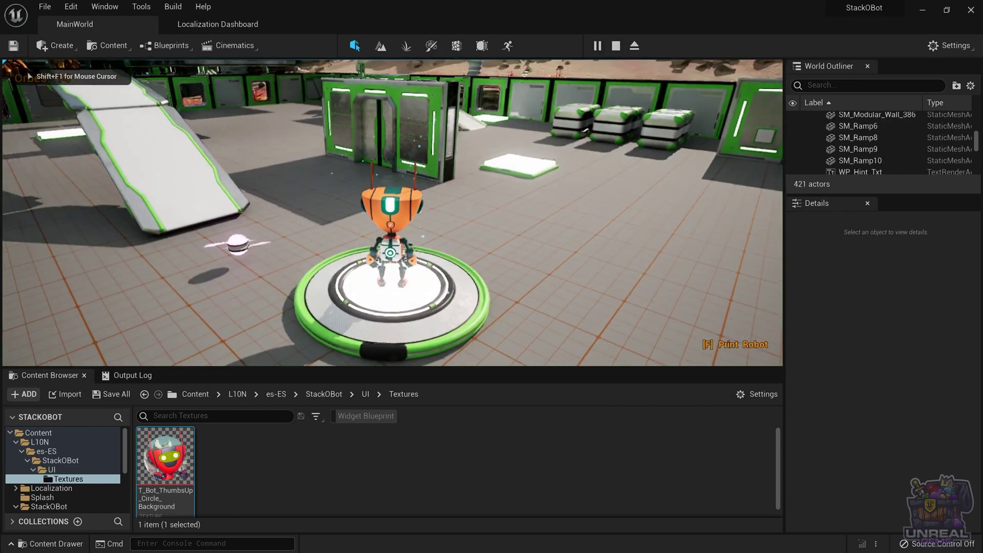
key("Escape")
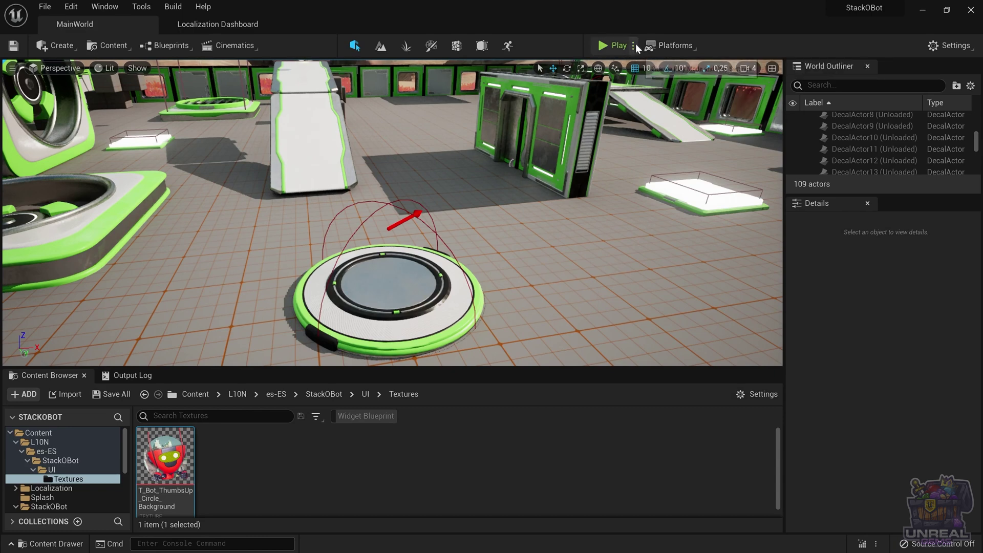
left_click(635, 46)
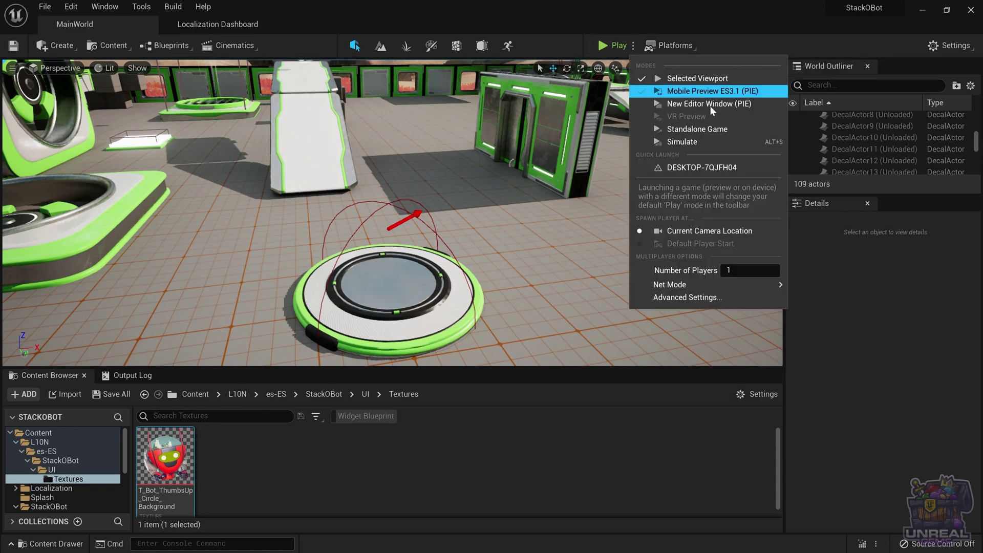
left_click(696, 128)
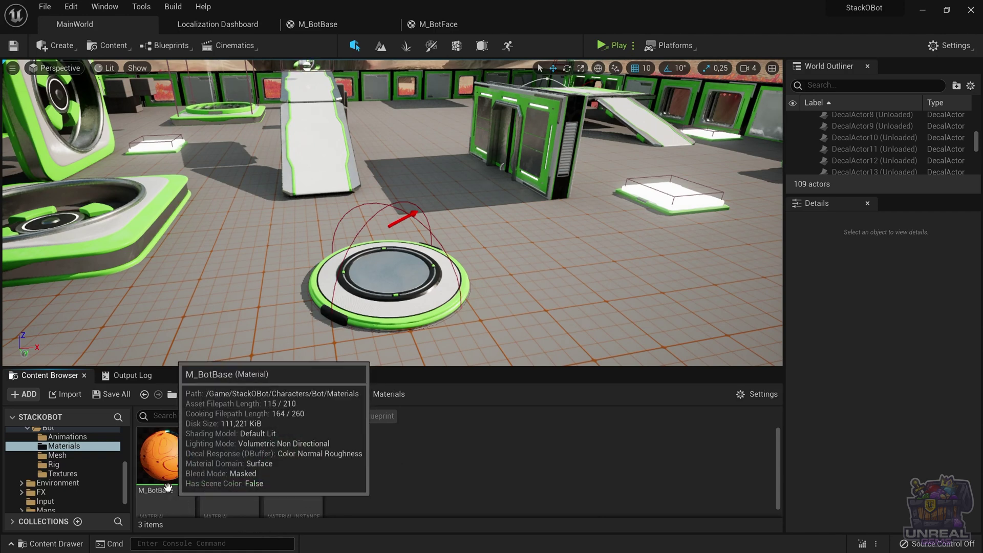
Step: Create a Spanish (Spain) localized asset for the M_BotBase material in the Bot Materials folder
right_click(160, 469)
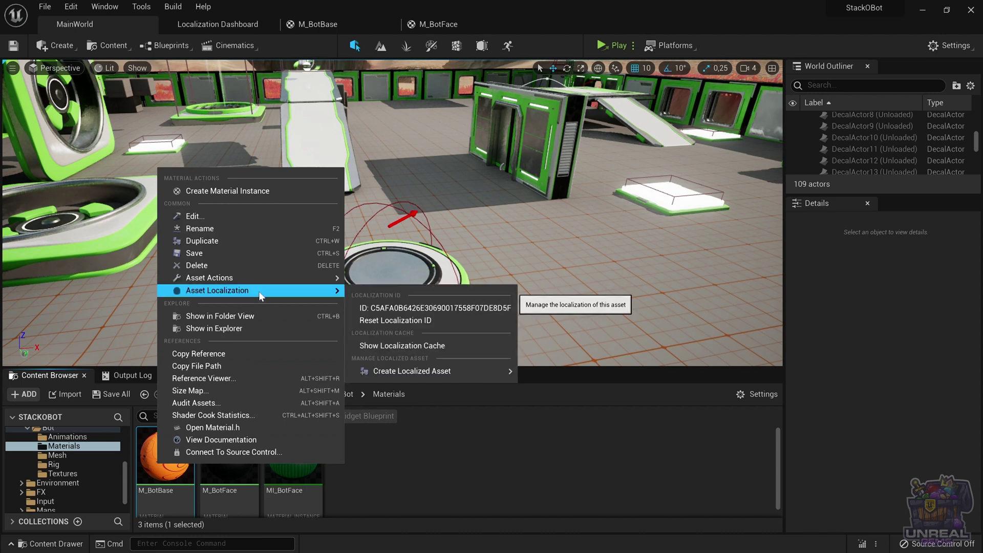
mouse_move(285, 282)
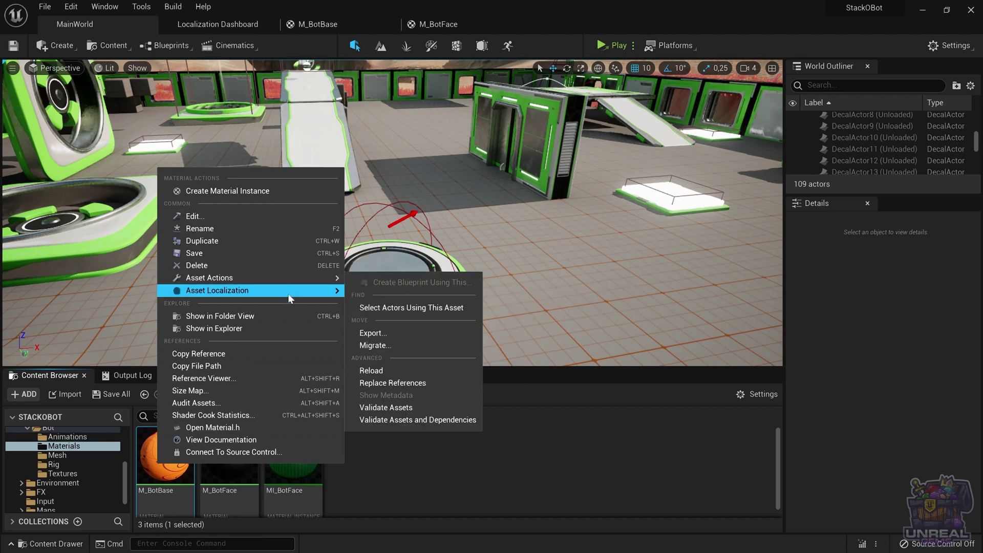
mouse_move(476, 375)
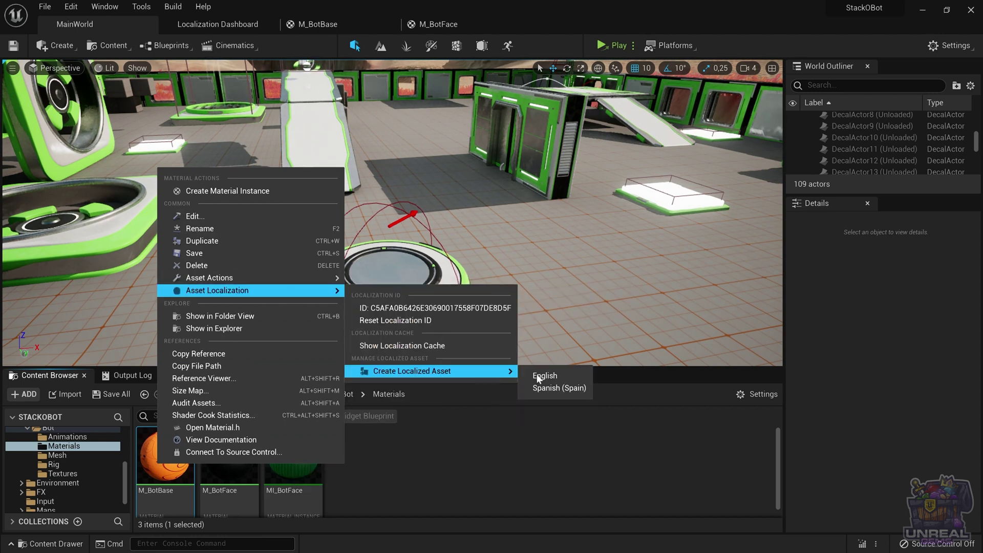
left_click(556, 390)
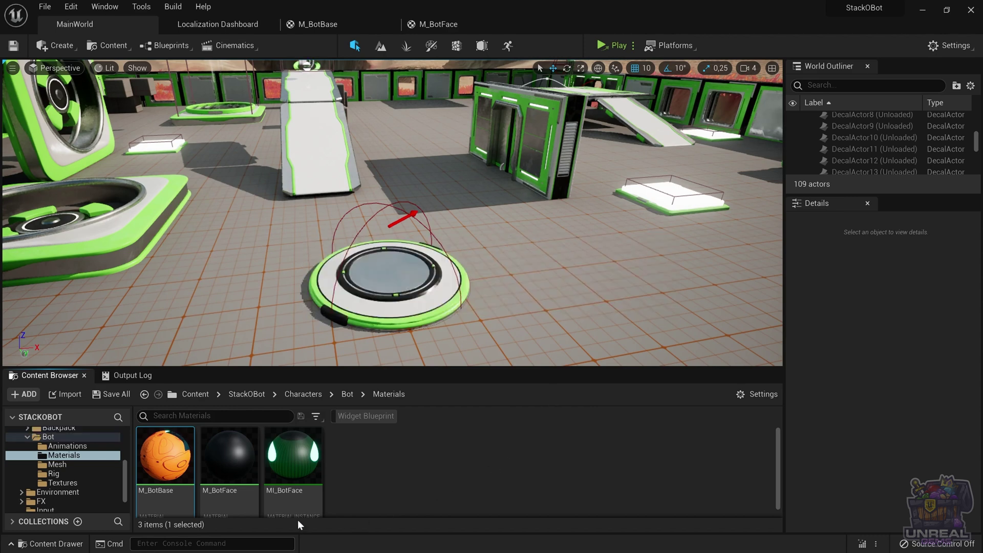
Step: Create a Spanish (Spain) localized asset for the T_Bot_FaceBG texture in the Bot Textures folder
left_click(77, 484)
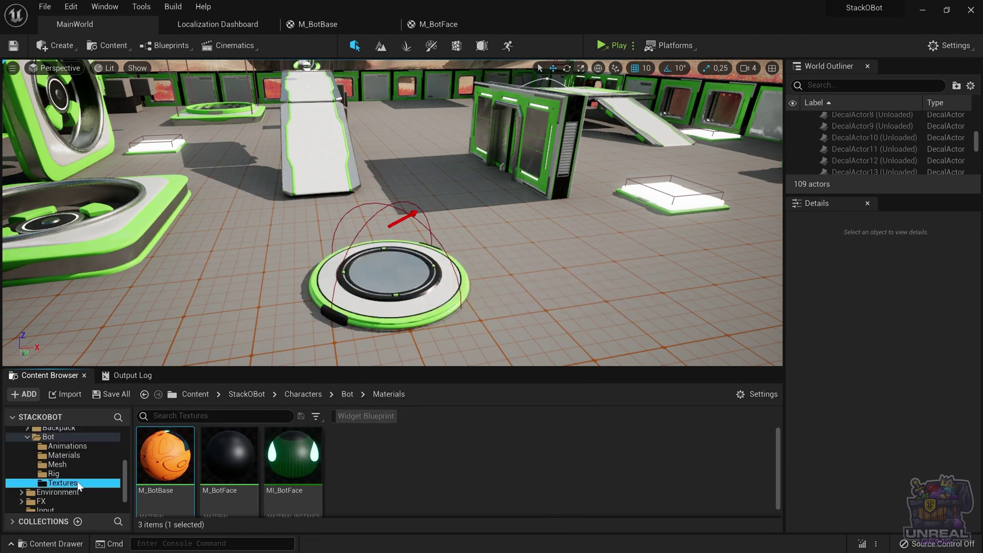
left_click(231, 457)
right_click(232, 458)
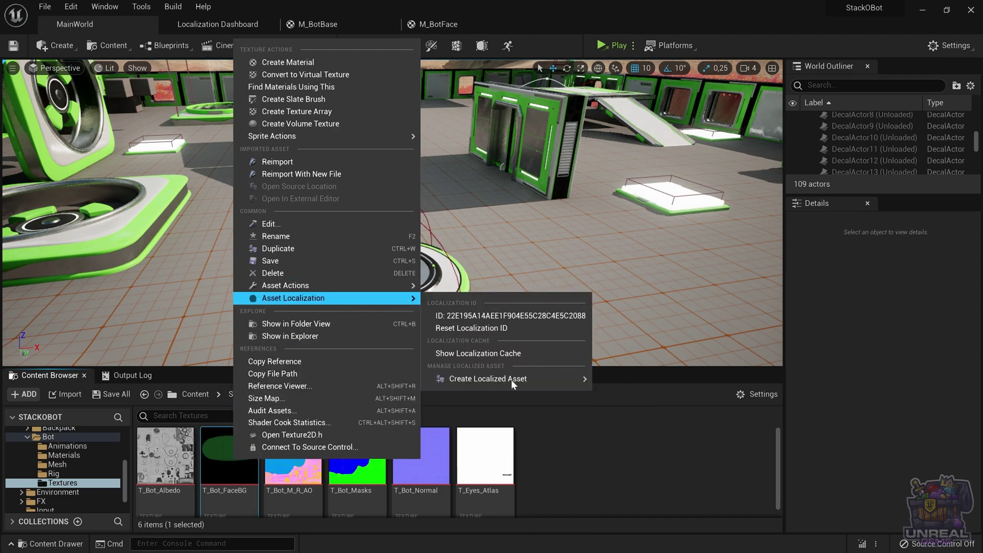
mouse_move(512, 380)
left_click(635, 395)
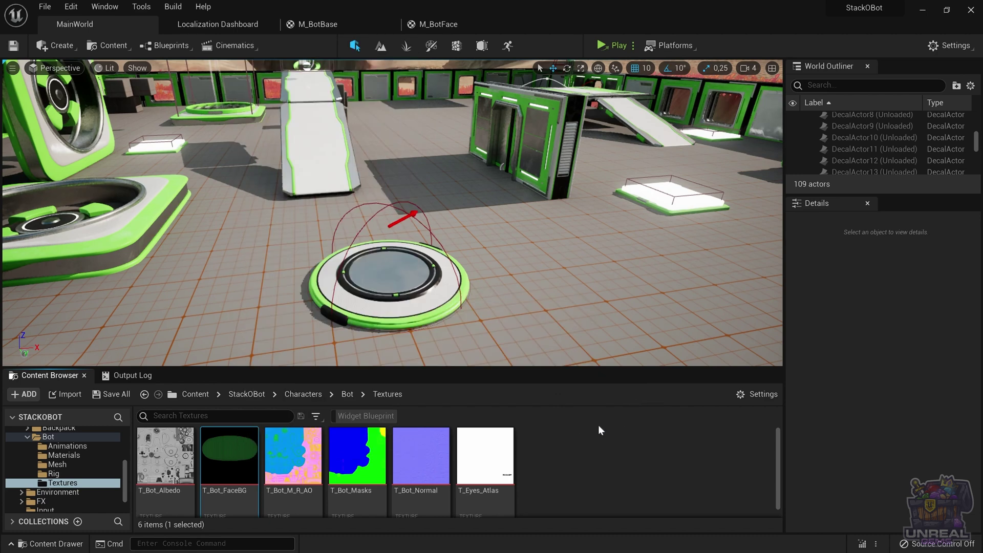
Step: Open the localized M_BotBase material from the L10N/es-ES/StackOBot/Characters/Bot/Materials folder
scroll(66, 463, "up", 5)
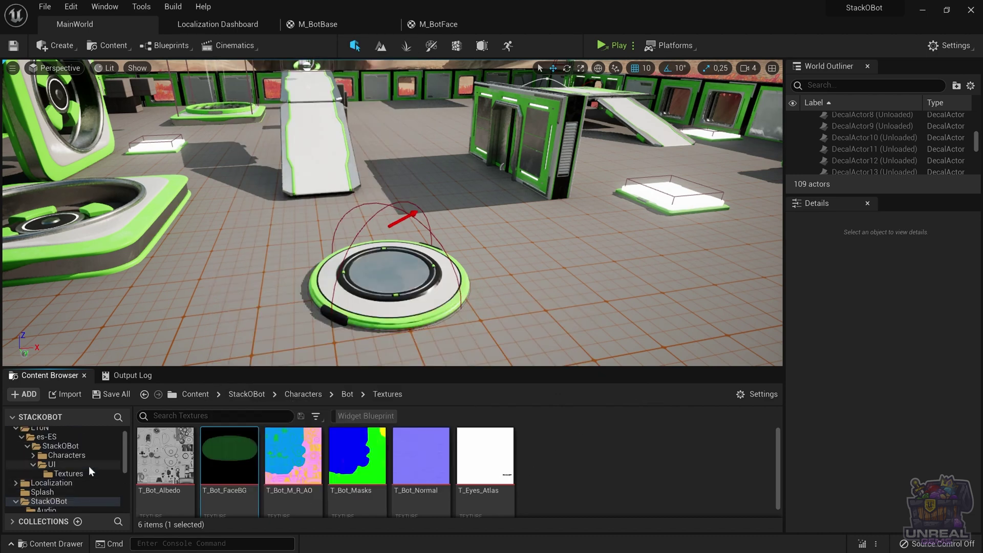
left_click(87, 471)
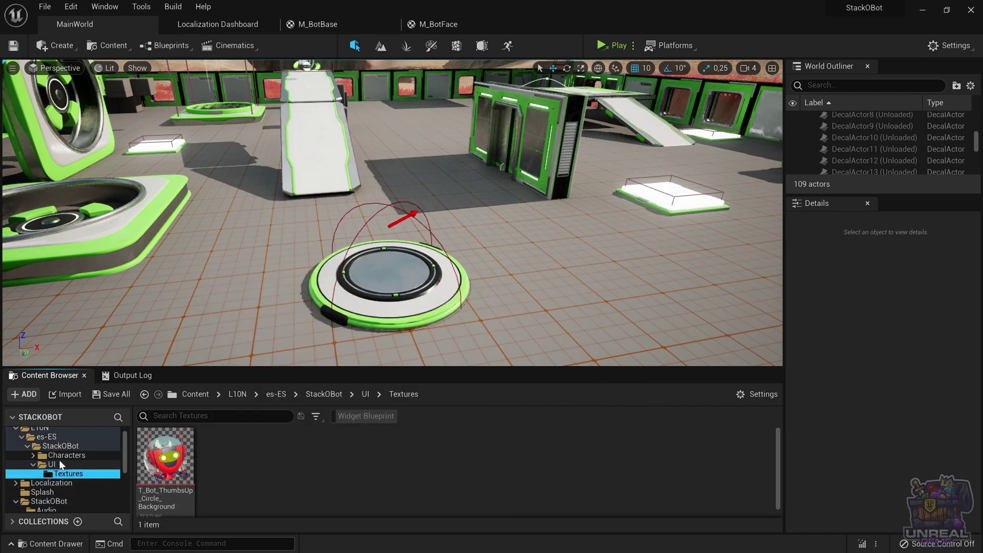
left_click(66, 455)
left_click(33, 455)
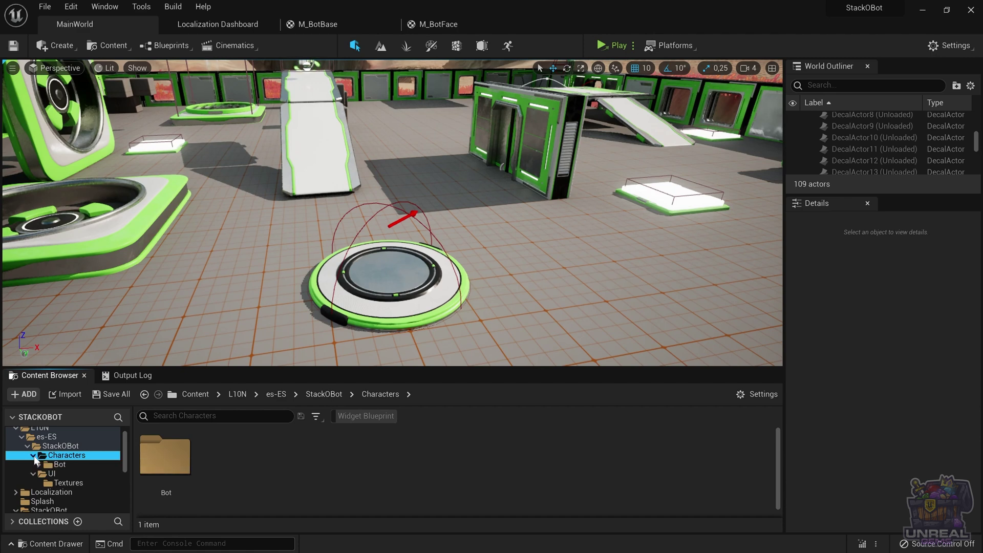
left_click(60, 465)
double_click(171, 474)
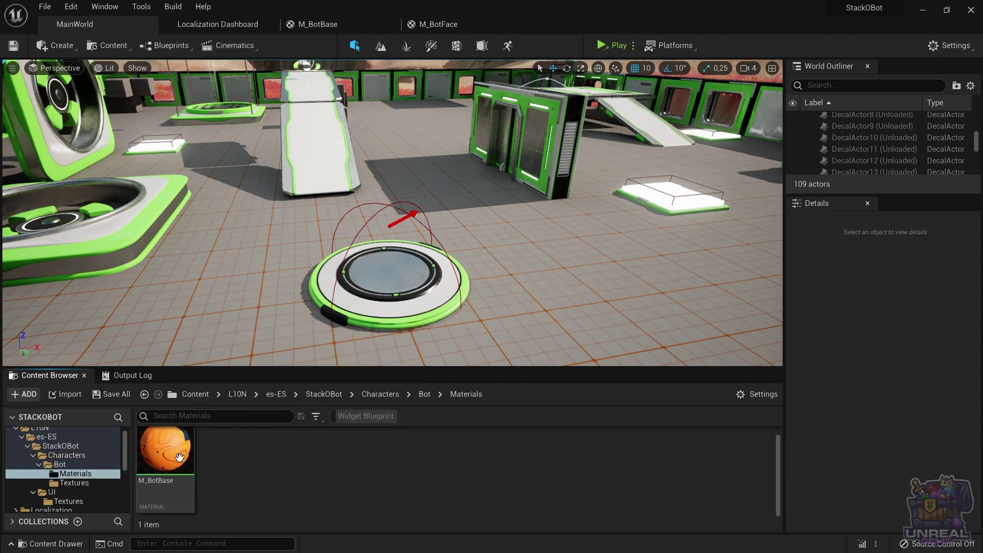
double_click(179, 457)
Step: Change the MainColor parameter to a crimson red with saturation 1.0 and value about 0.64
right_click_drag(301, 287, 728, 463)
right_click_drag(383, 161, 595, 471)
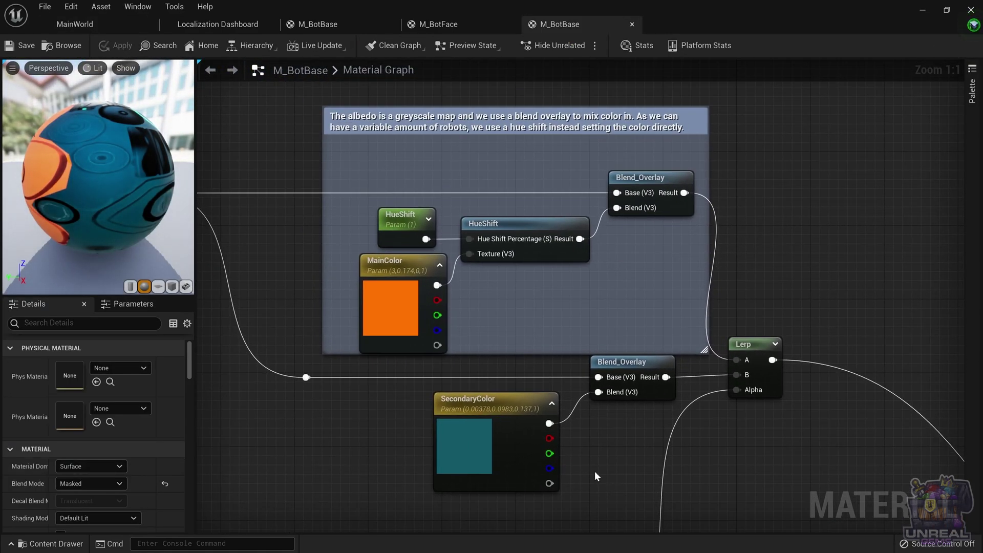
double_click(400, 316)
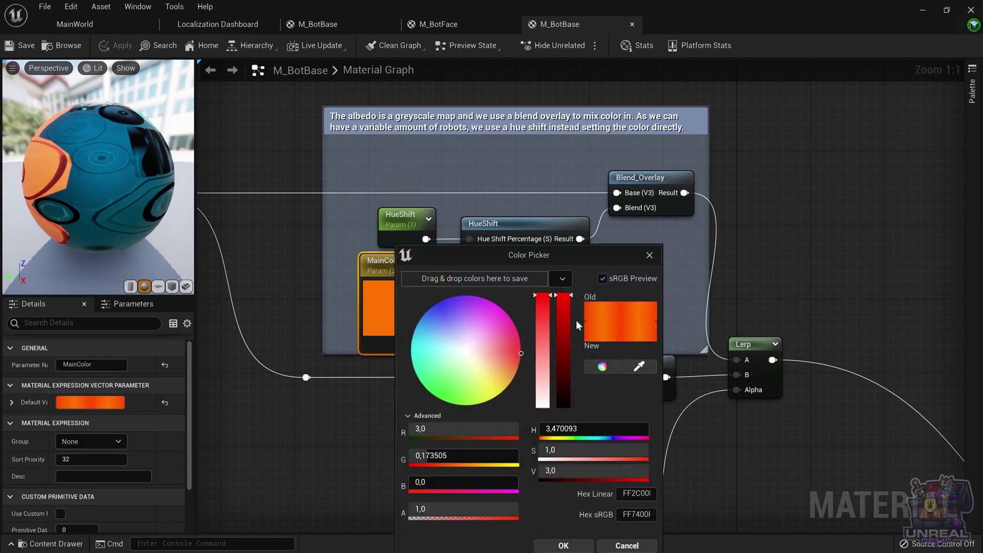
left_click(519, 352)
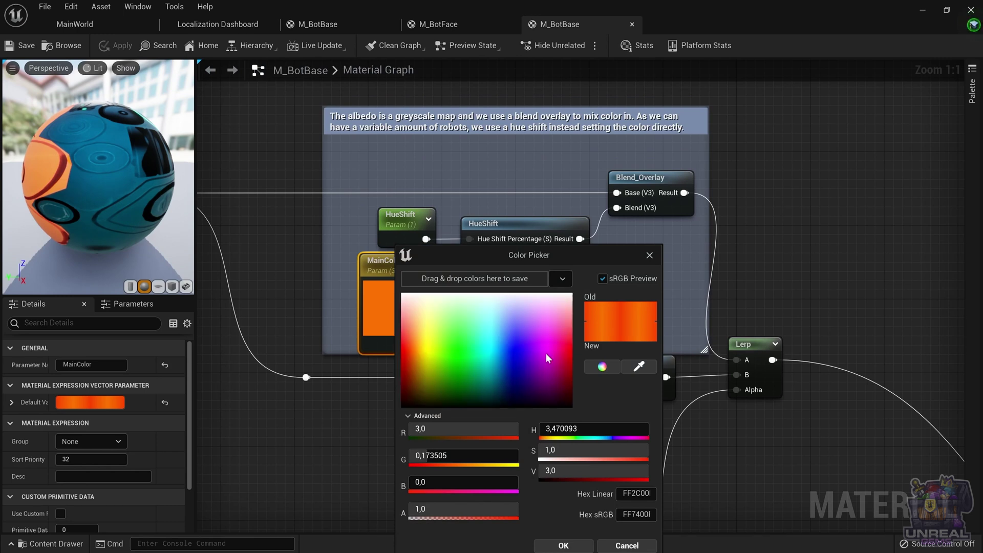
left_click(602, 366)
left_click(505, 346)
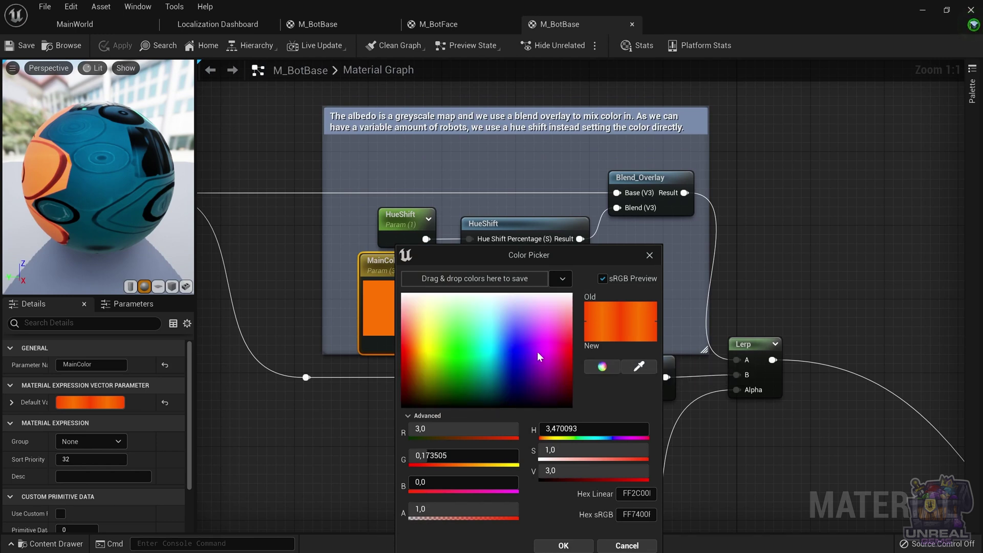
left_click(516, 350)
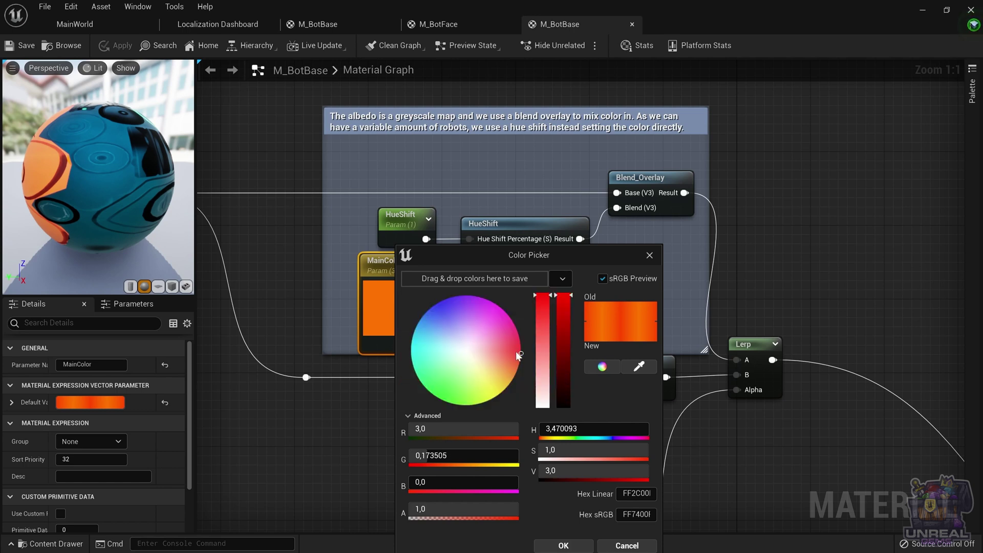
left_click_drag(516, 351, 521, 349)
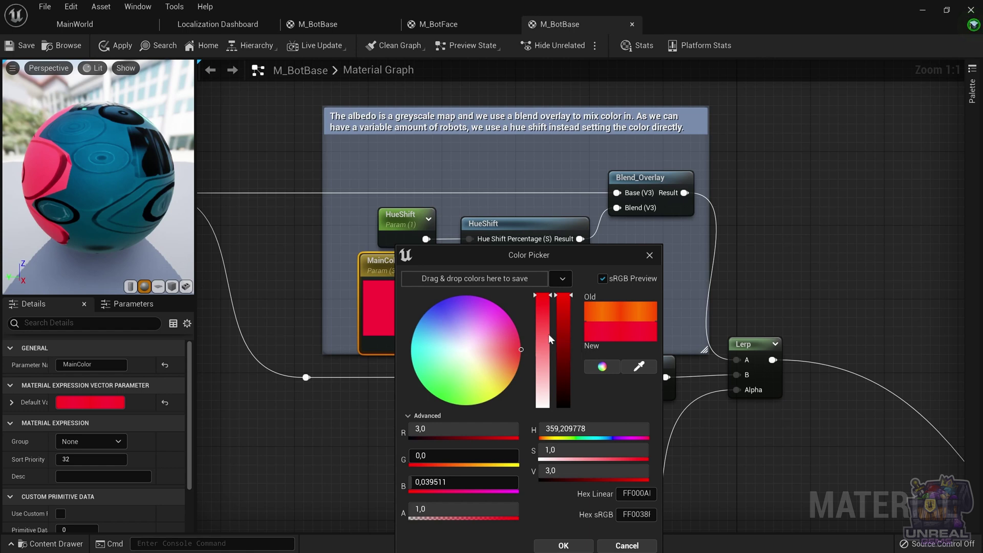
left_click_drag(562, 323, 564, 346)
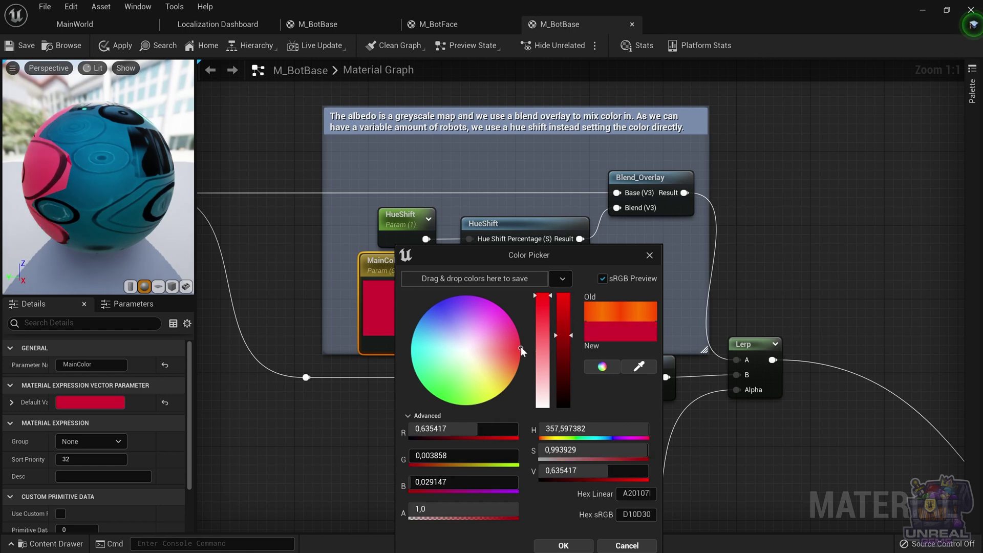
left_click_drag(542, 314, 546, 290)
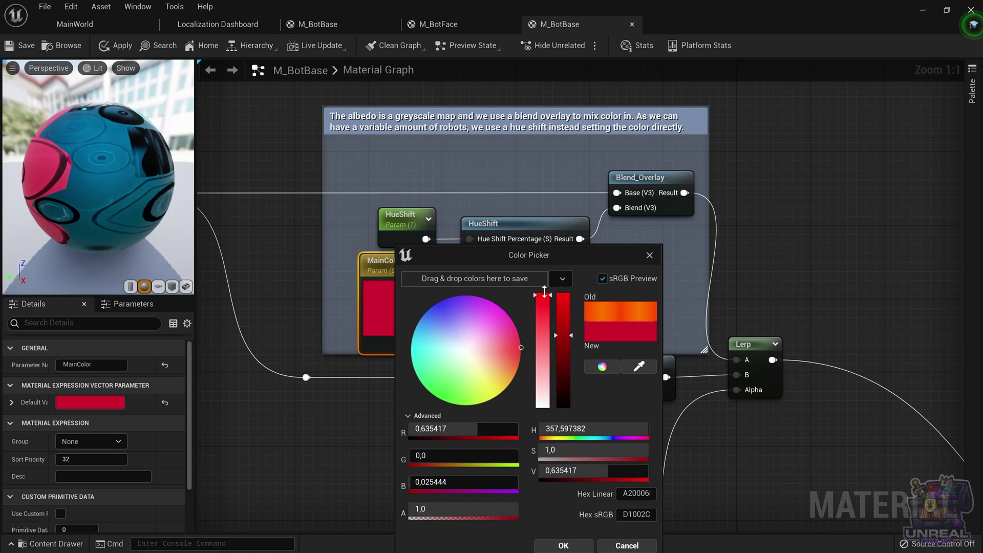
Step: Set MainColor's red to 1 and blue to 0, accept the colour, and save the localized M_BotBase material
left_click(467, 434)
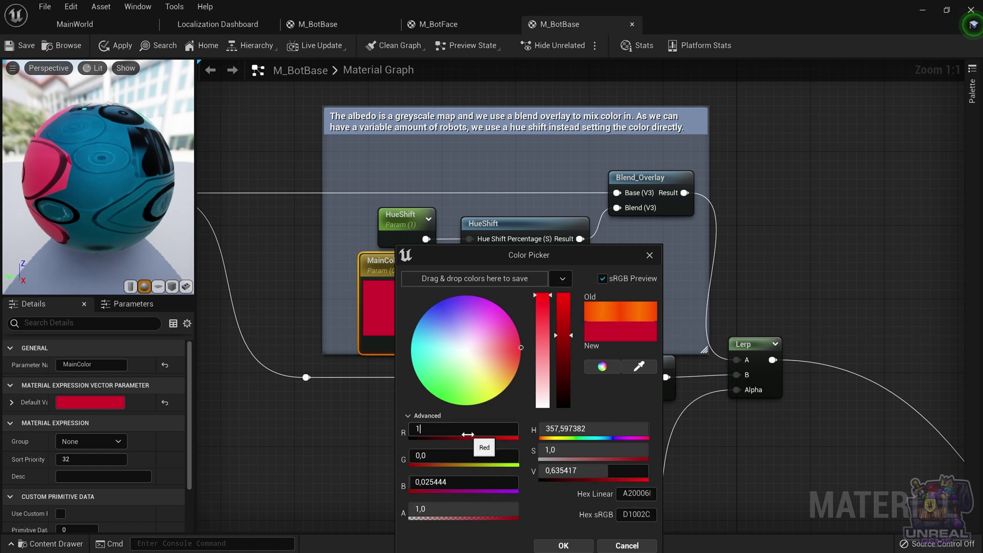
key("Return")
left_click(444, 481)
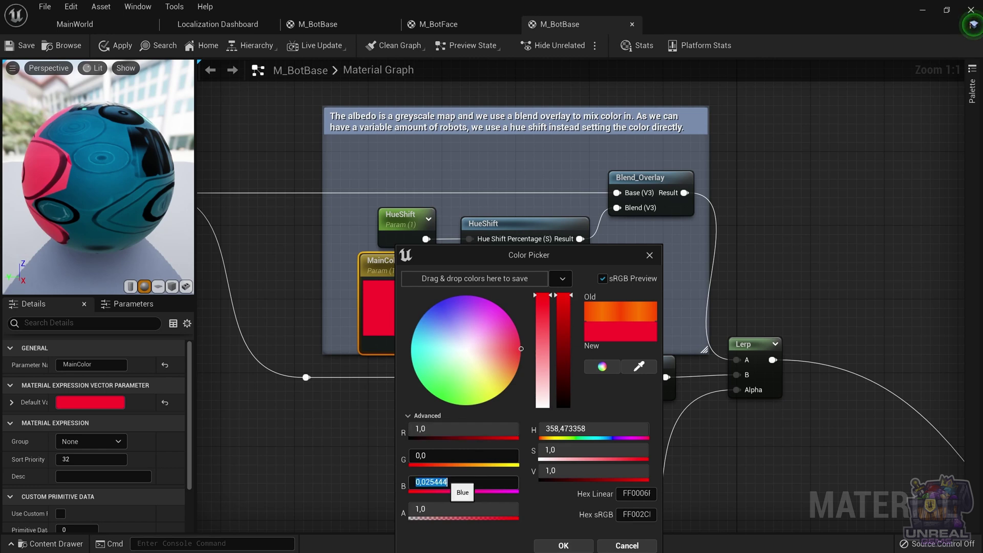
type("0")
key("Return")
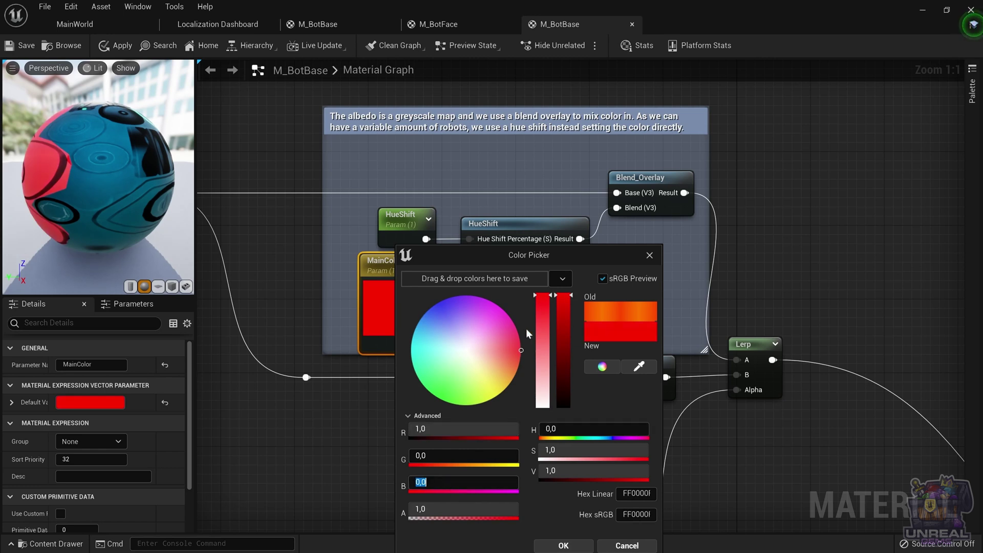
mouse_move(562, 307)
left_mouse_down()
mouse_move(576, 365)
mouse_move(564, 295)
left_mouse_up()
left_click(561, 545)
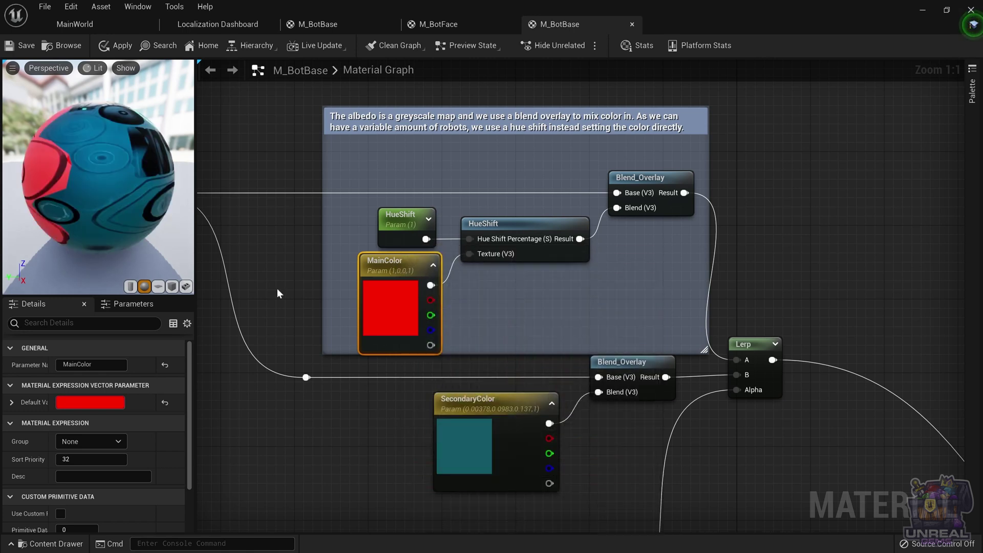
left_click(23, 43)
Step: Return to MainWorld and export the es-ES T_Bot_FaceBG texture as a Targa file in the StackOBot project folder
left_click(112, 30)
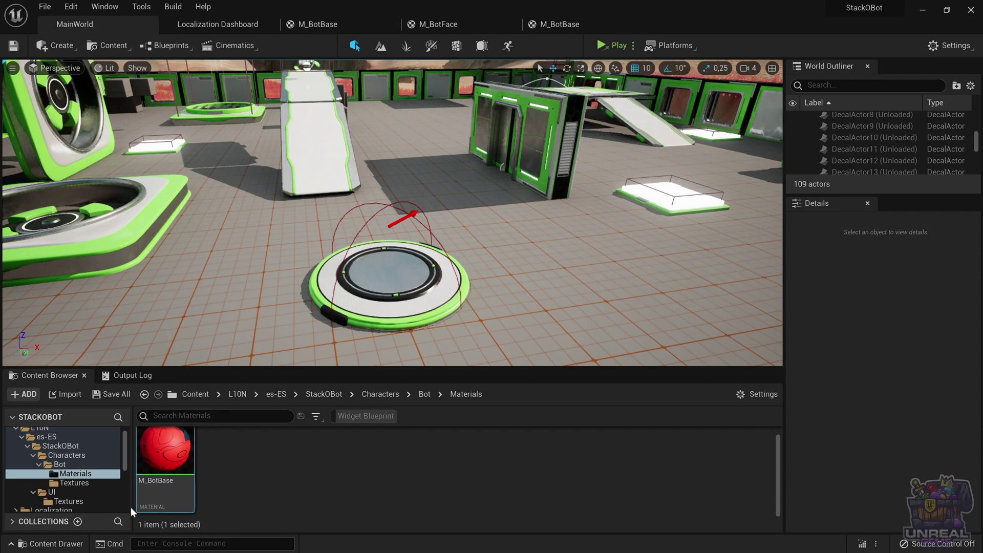
left_click(74, 483)
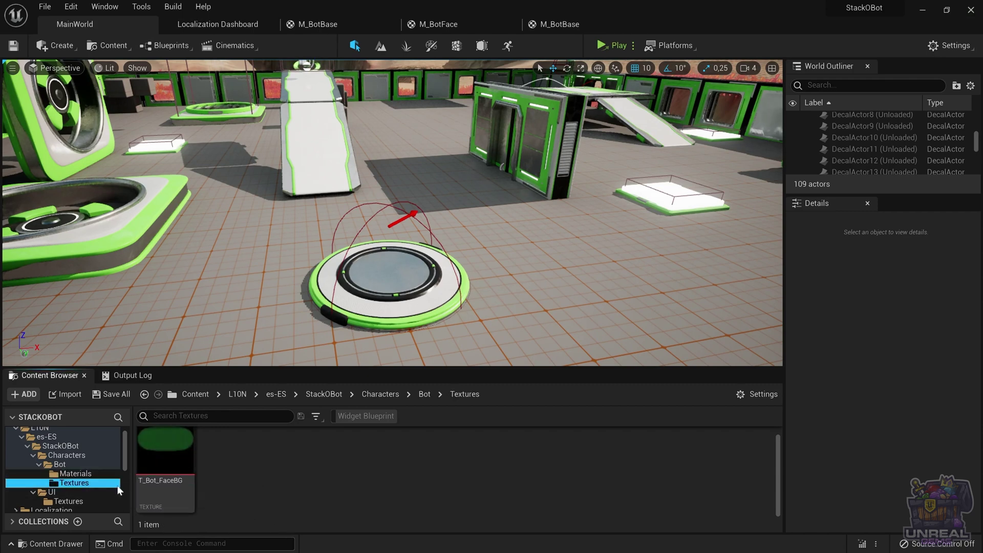
left_click(179, 457)
right_click(180, 457)
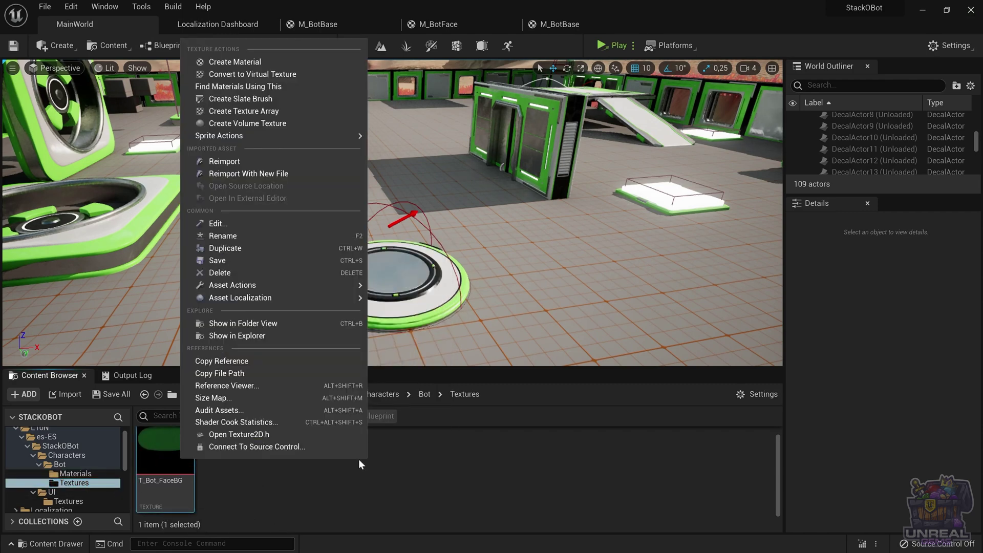
mouse_move(245, 284)
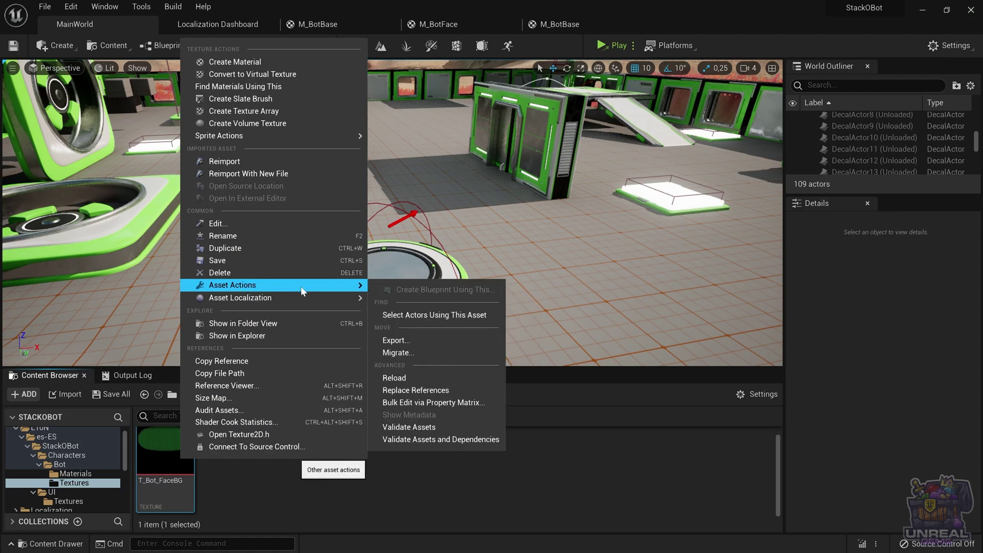
left_click(441, 341)
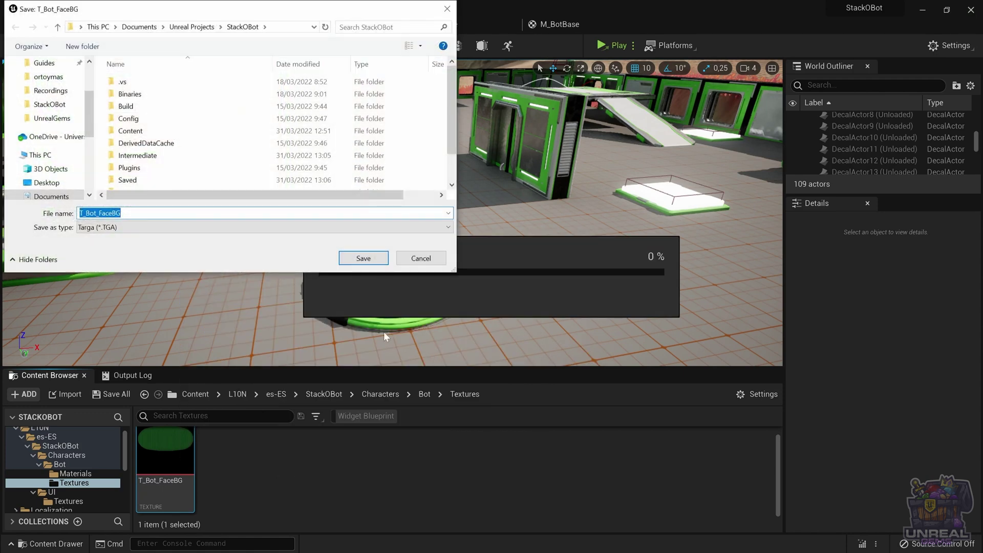
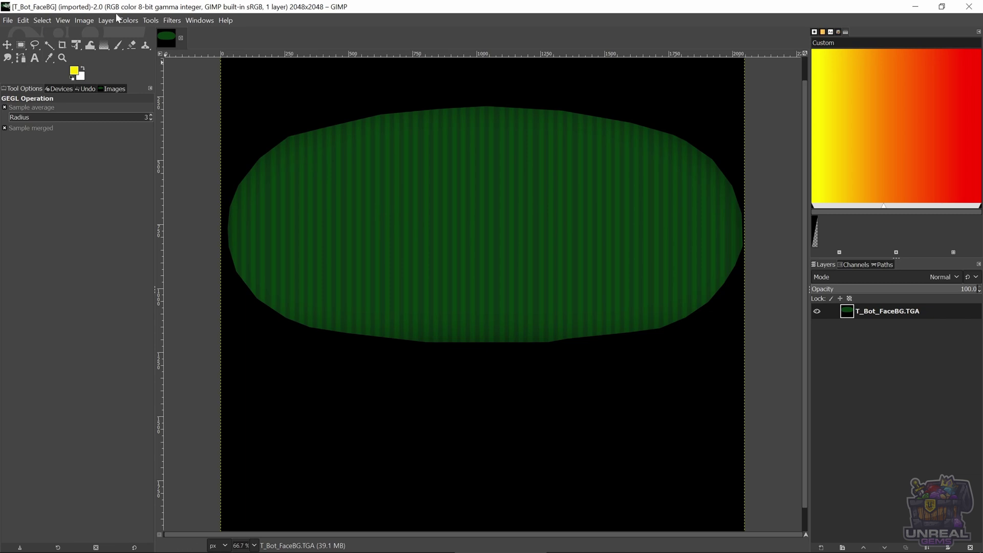
Step: In GIMP, apply the Hue-Saturation preset Spain to the T_Bot_FaceBG image
left_click(134, 18)
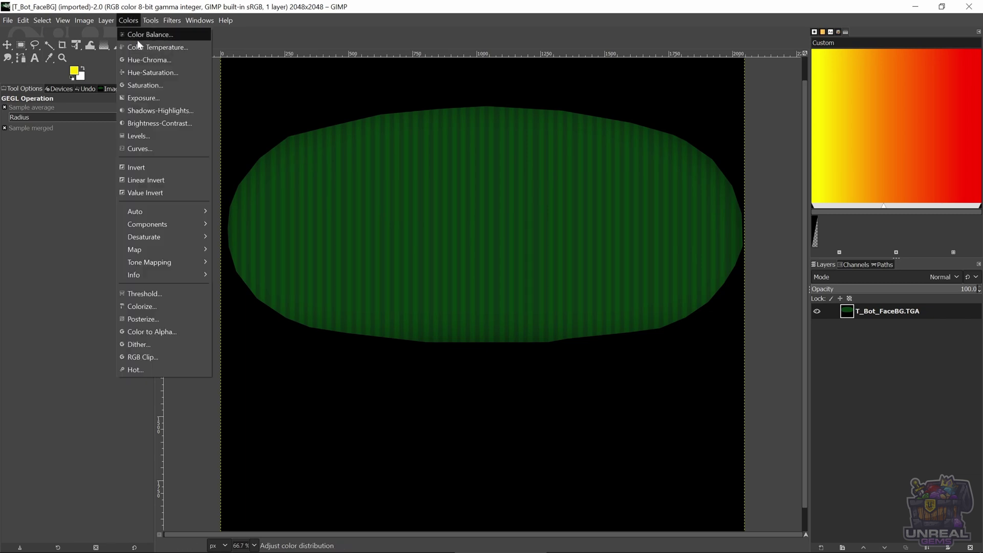
left_click(143, 72)
left_click(304, 180)
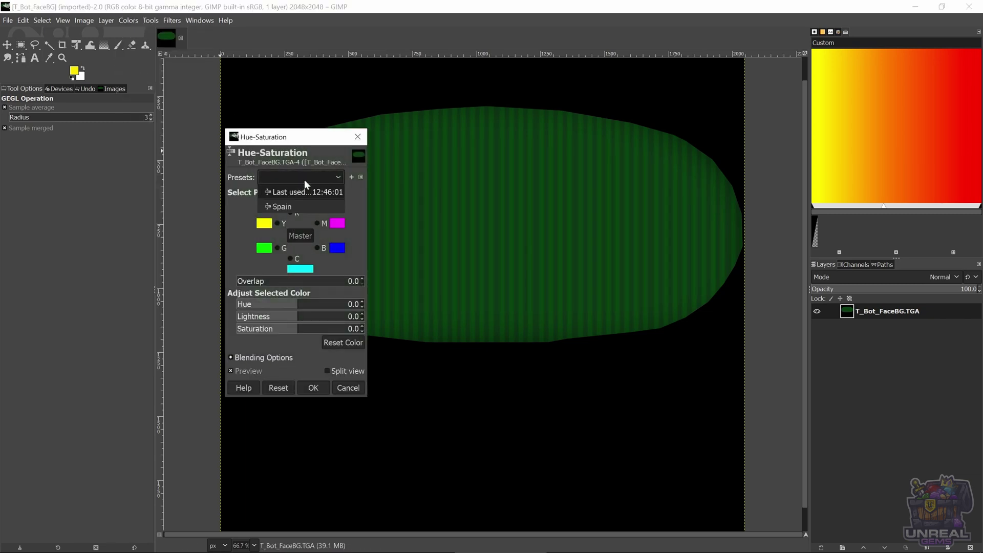
left_click(304, 205)
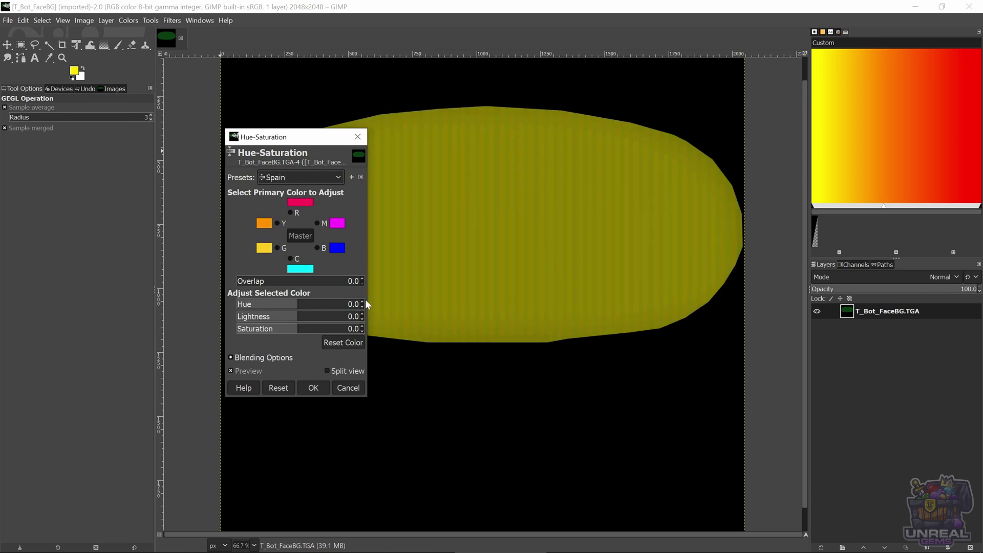
left_click(314, 391)
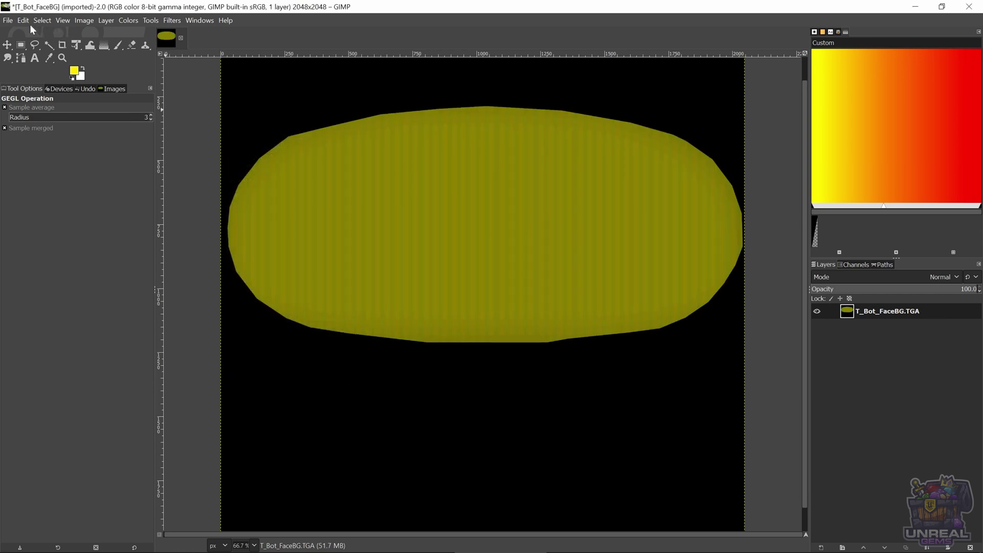
Step: Export the recoloured image over the existing T_Bot_FaceBG.TGA in the StackOBot folder with the default TGA options
left_click(8, 20)
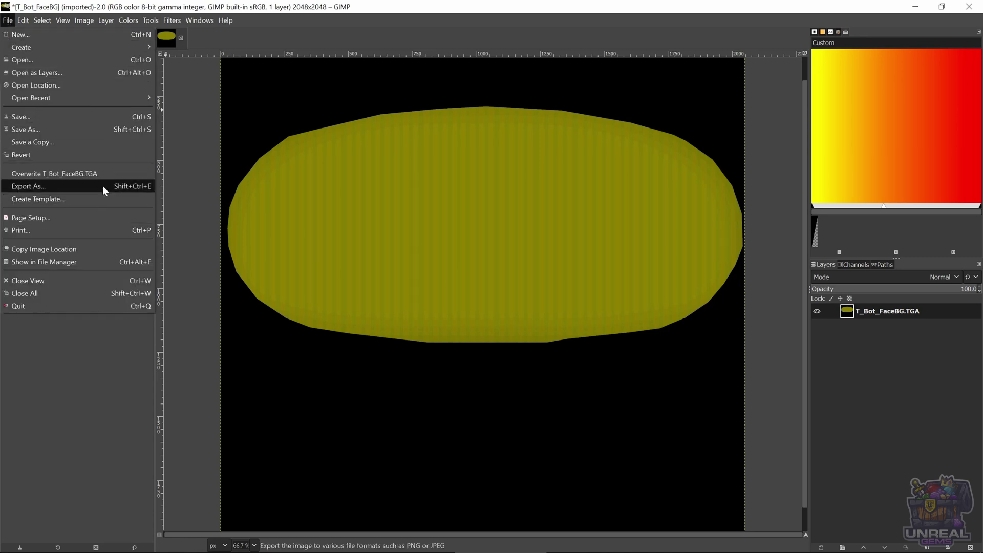
left_click(83, 186)
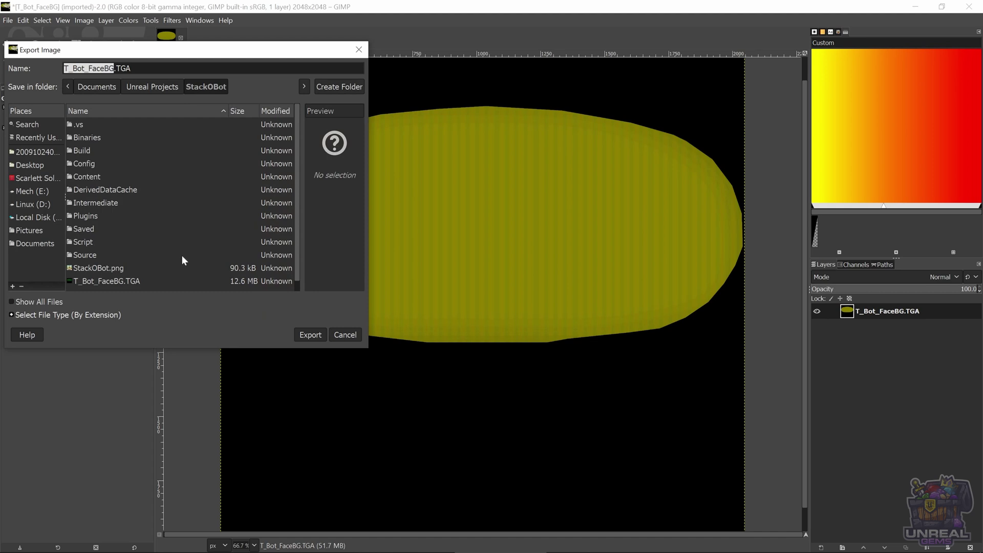
left_click(310, 336)
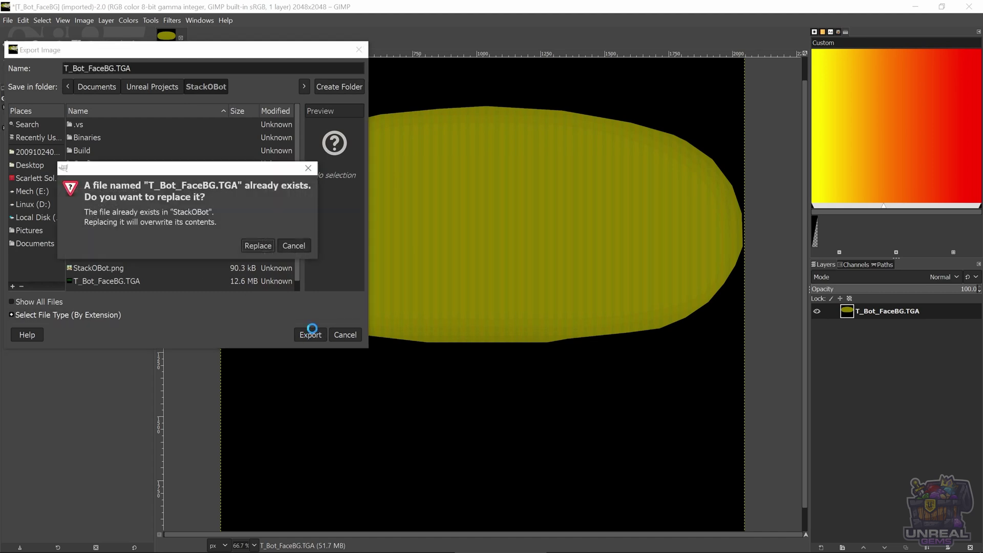
left_click(258, 245)
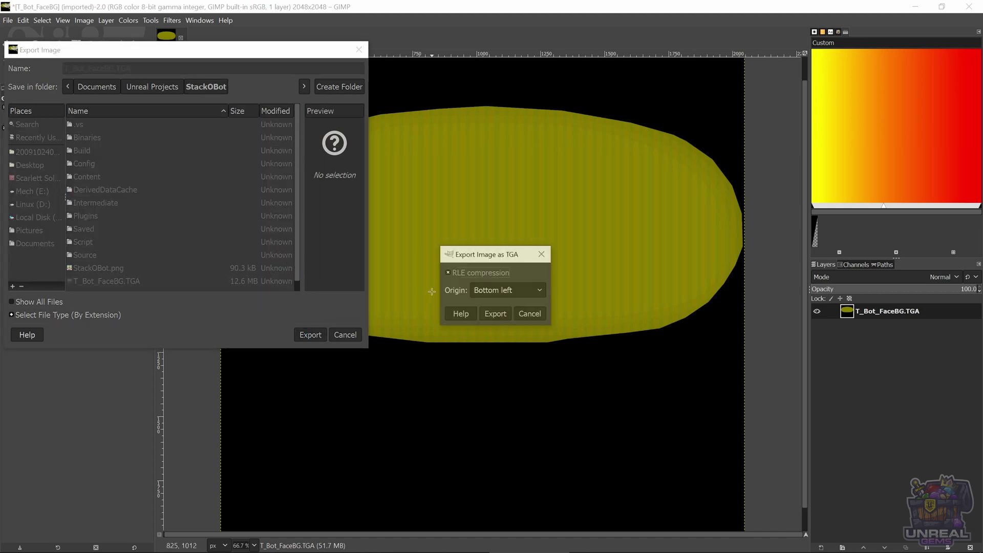
left_click(495, 314)
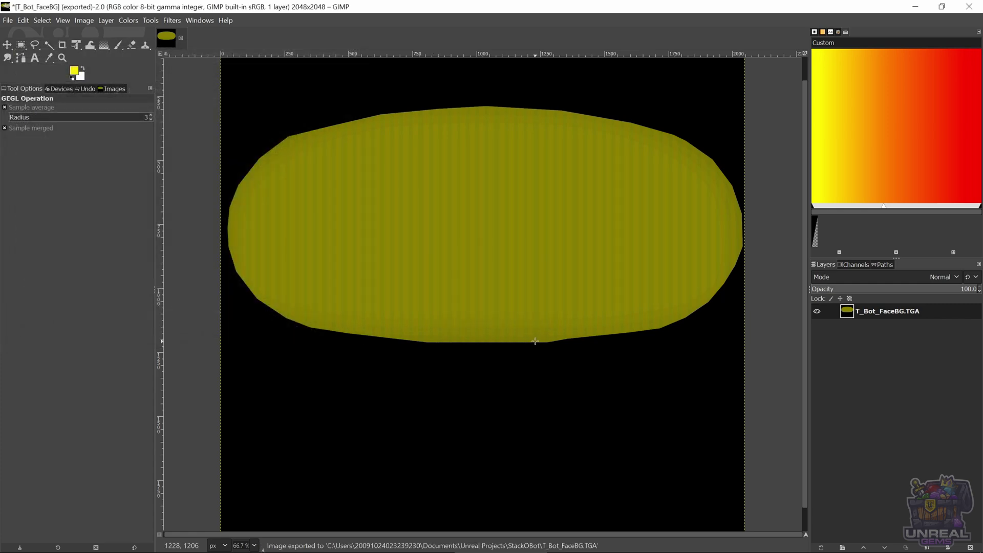
Step: Back in Unreal Editor, reimport the es-ES T_Bot_FaceBG texture from T_Bot_FaceBG.TGA, save it and close its editor
key("alt+Tab")
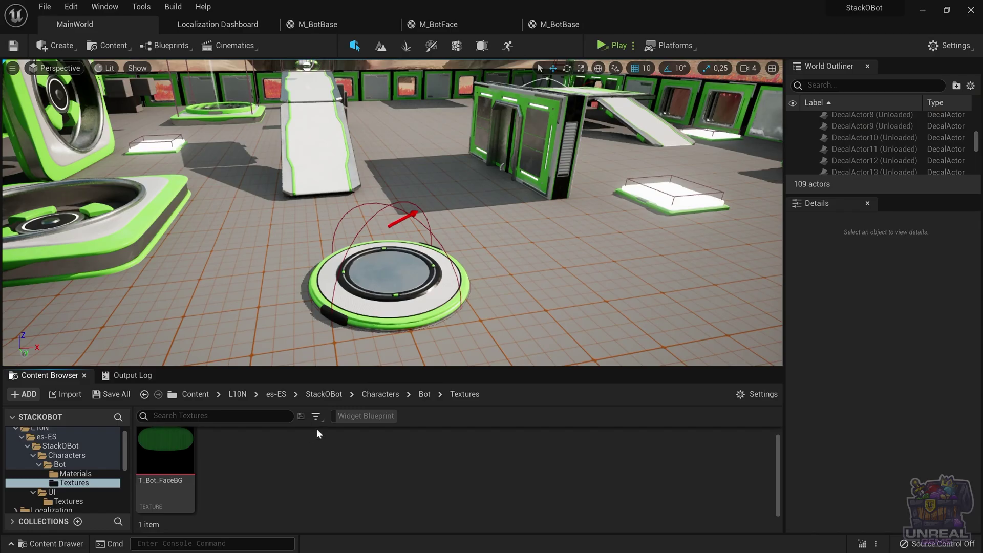
double_click(170, 457)
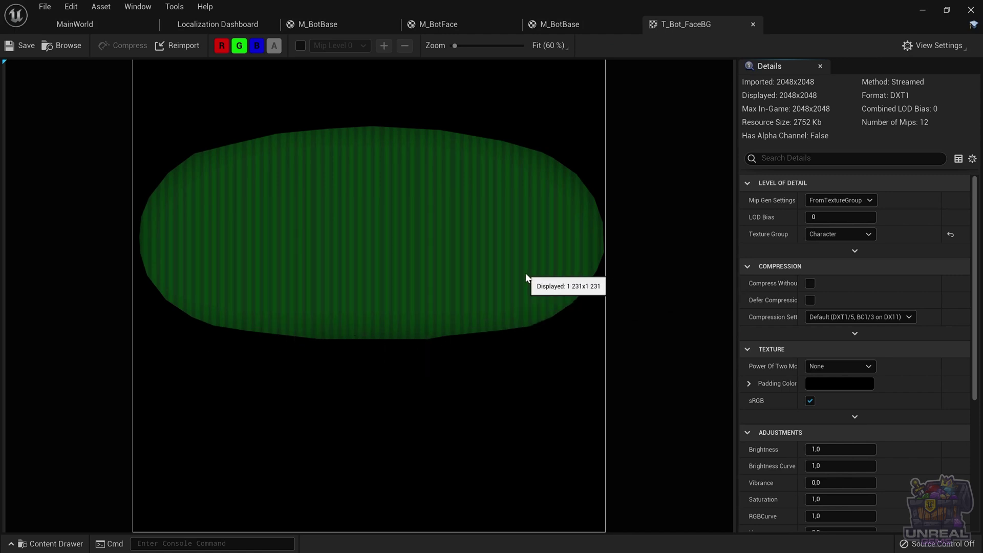
left_click(177, 47)
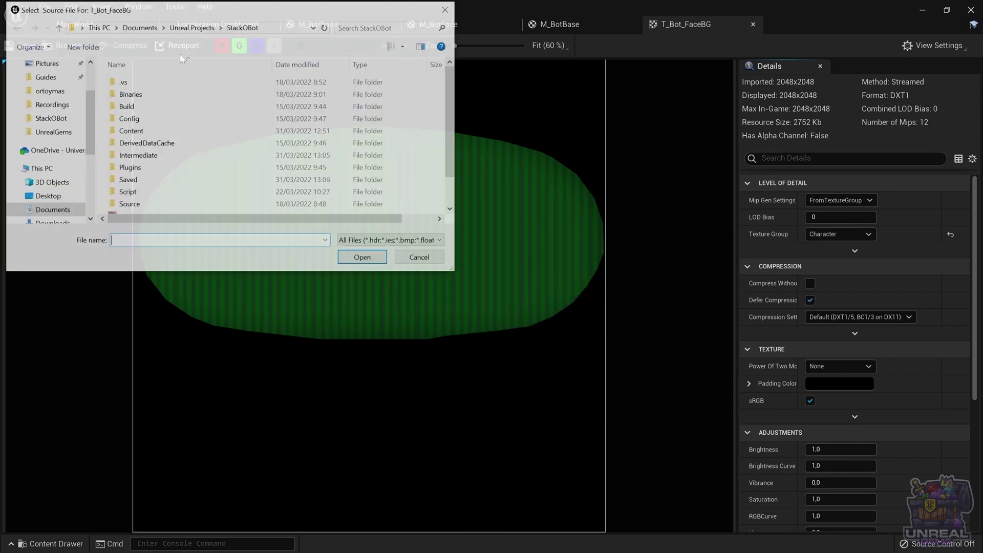
scroll(186, 125, "down", 1)
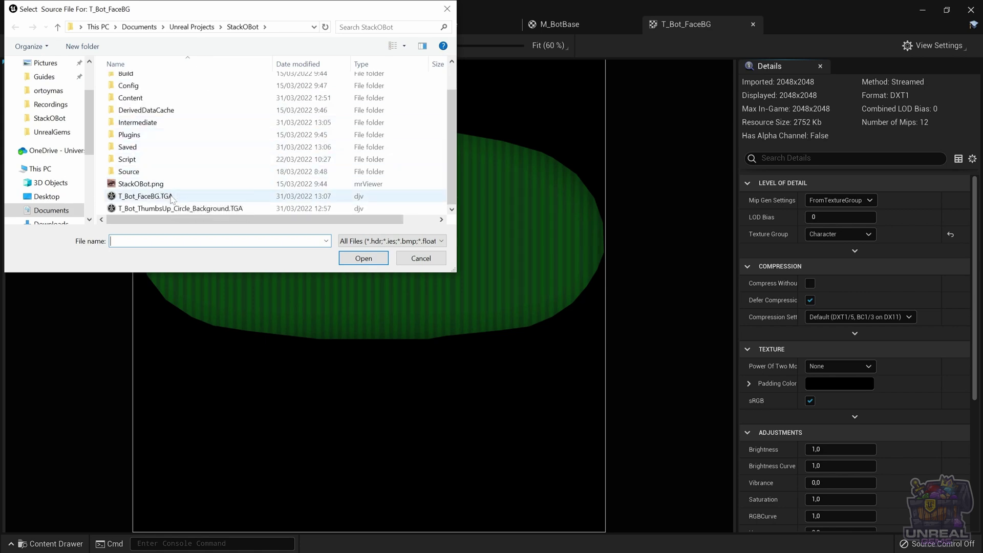
double_click(152, 199)
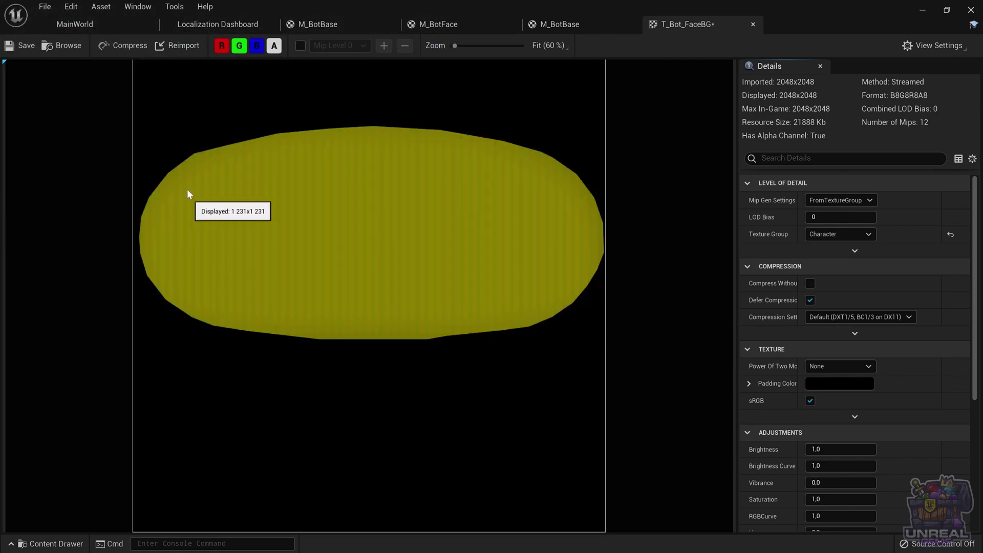
left_click(21, 46)
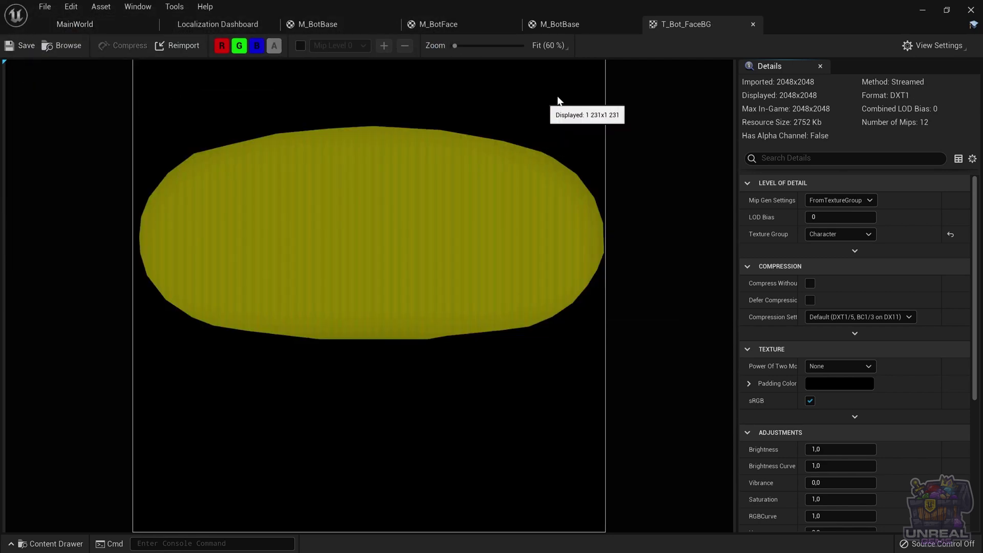
left_click(753, 24)
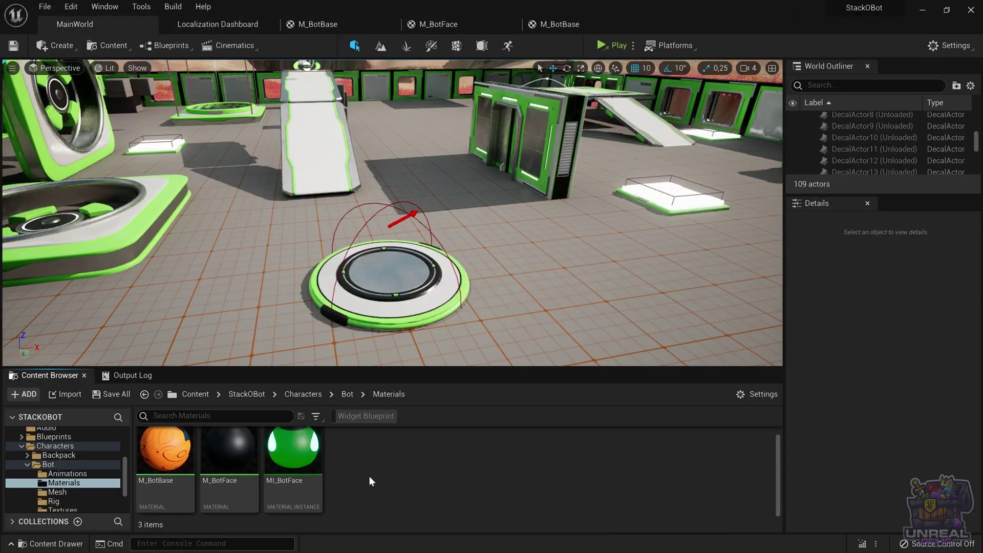
Step: Create a Spanish (Spain) localized asset of the original MI_BotFace material instance
right_click(302, 454)
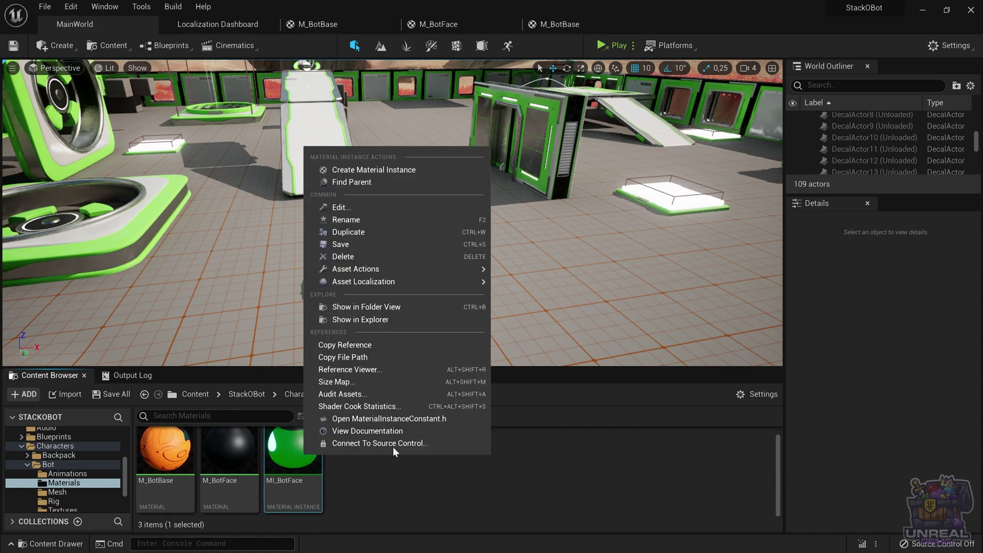
mouse_move(424, 274)
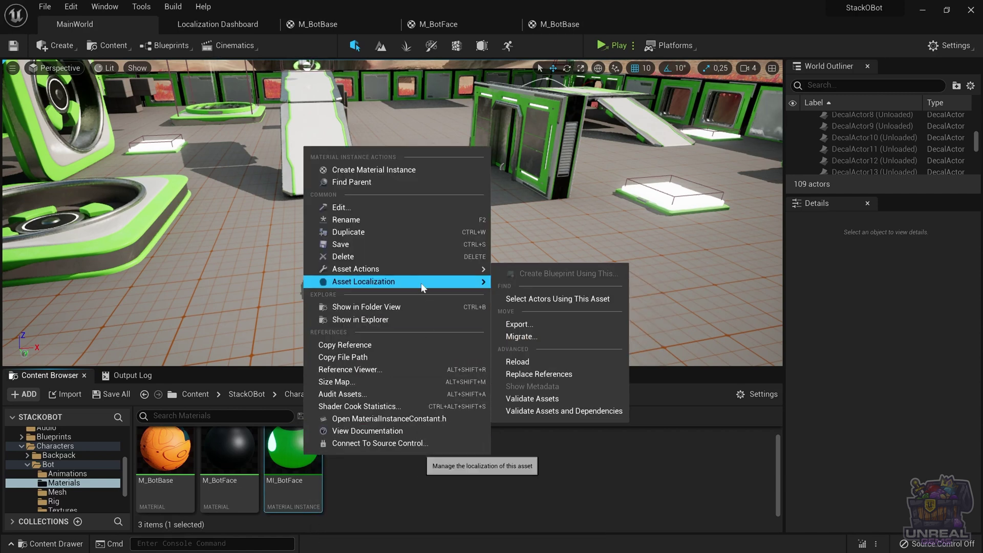
mouse_move(589, 363)
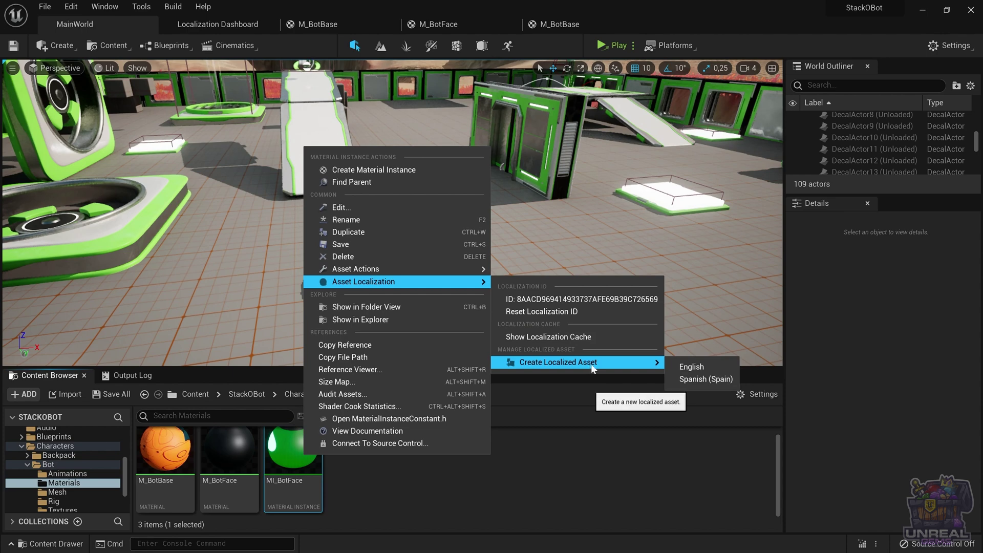
left_click(708, 379)
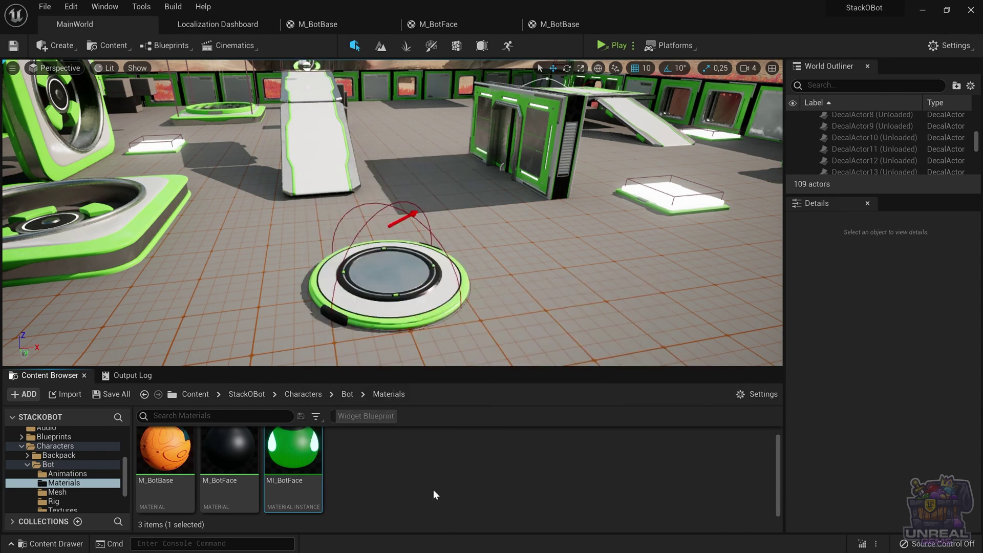
Step: Open the es-ES MI_BotFace and set Color Eyes to a yellow of about R 0.80, G 0.66, B 0.05
scroll(65, 477, "up", 5)
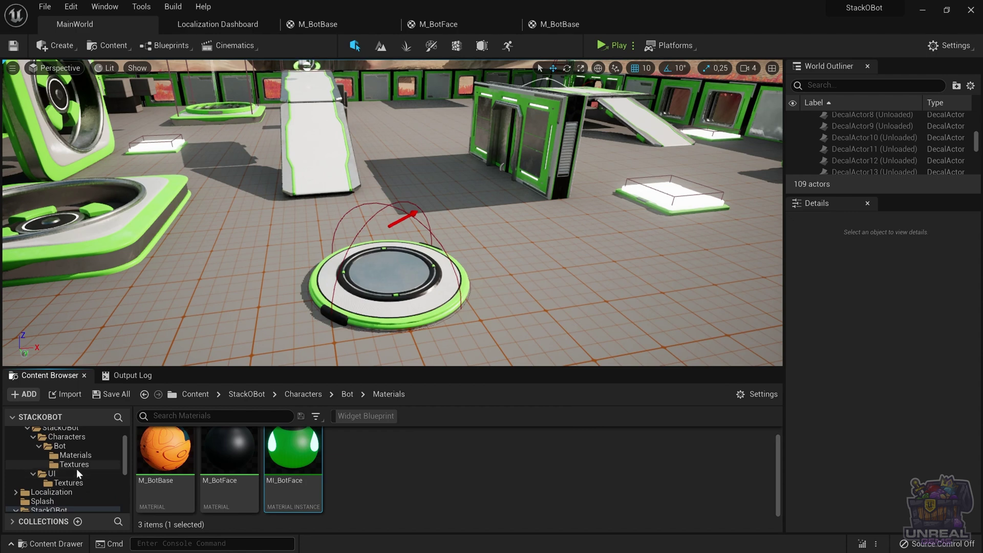
left_click(76, 457)
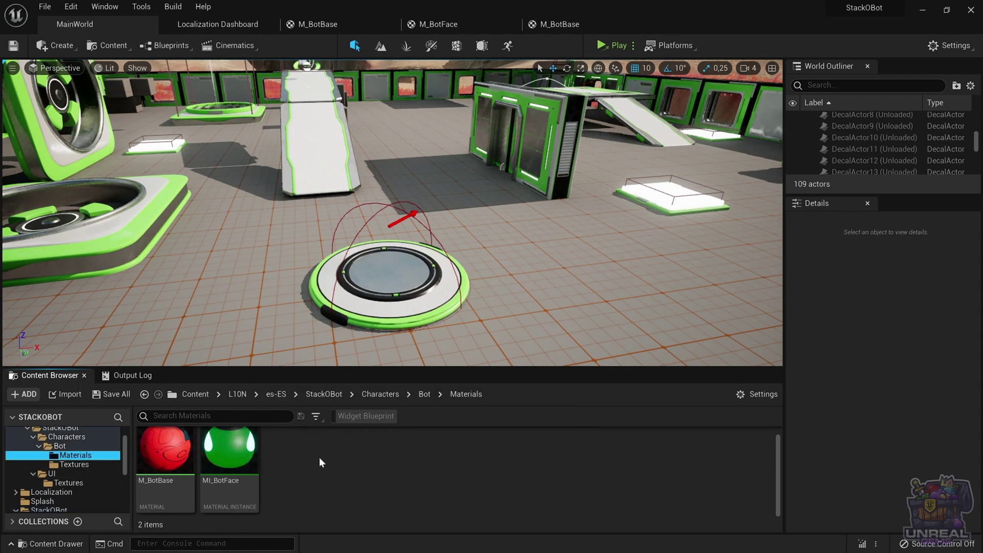
double_click(216, 459)
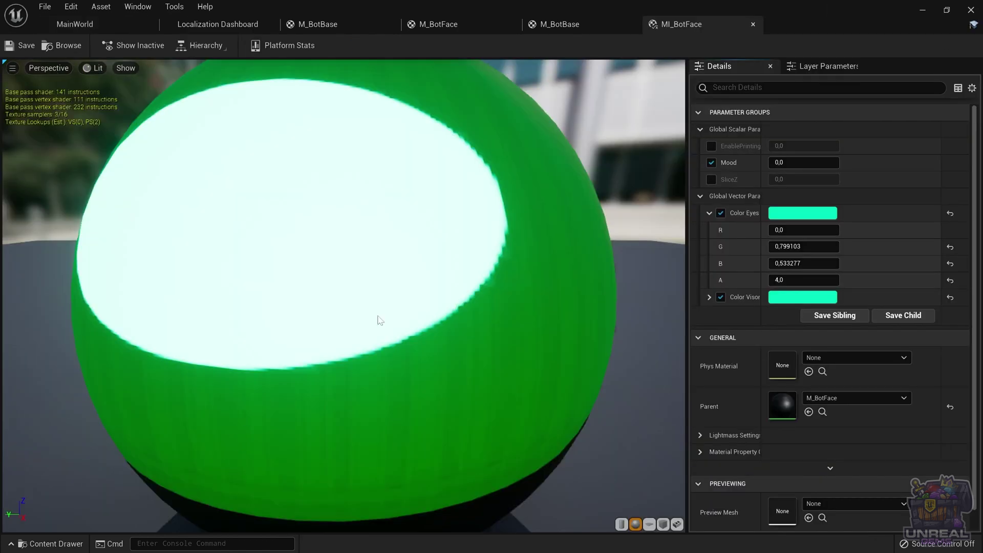
left_click(831, 213)
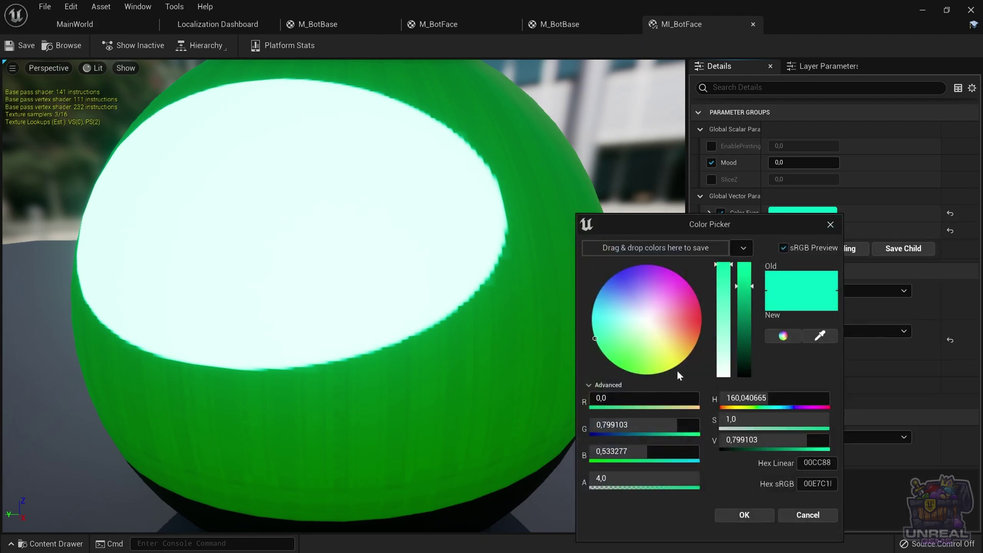
left_click(675, 362)
left_click(682, 359)
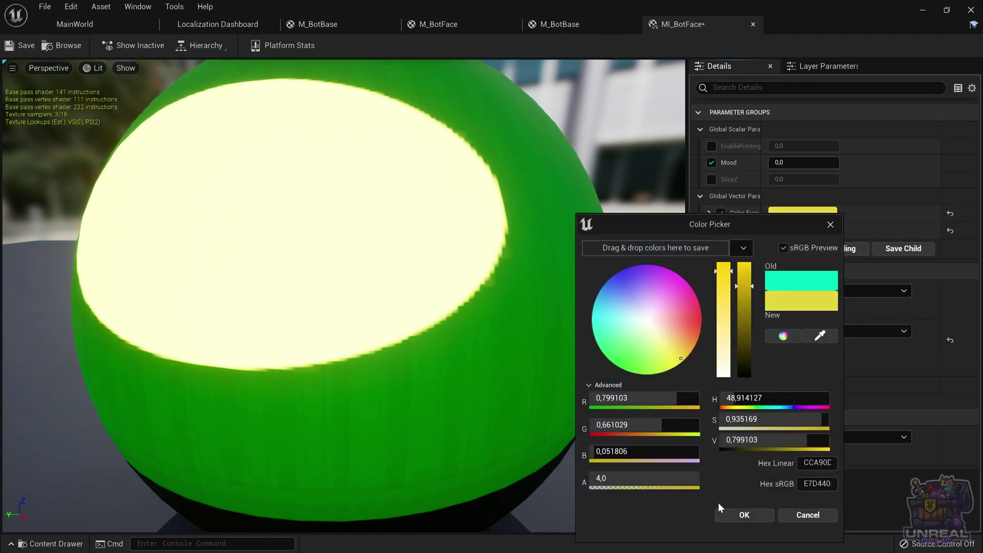
left_click(751, 512)
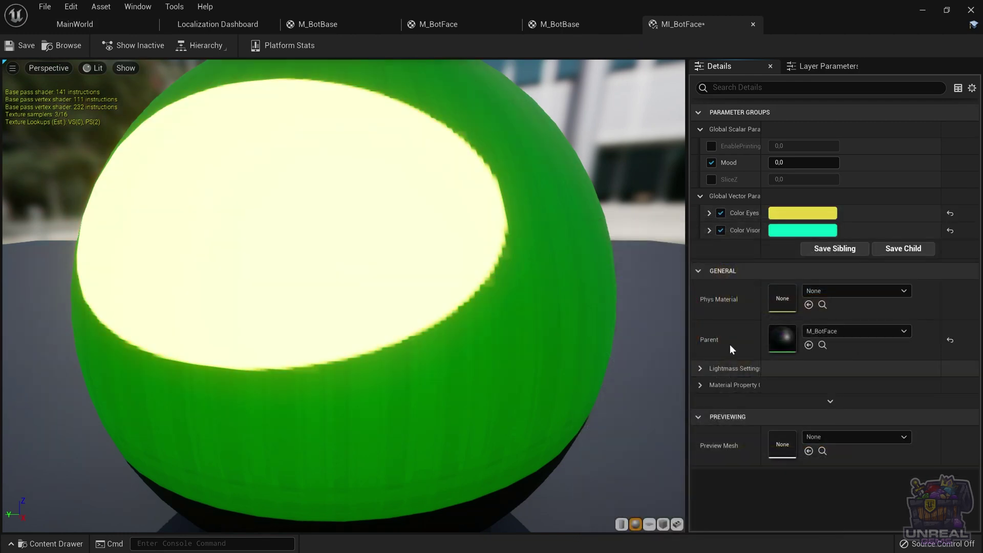
Step: Set Color Visor to a yellow of about R 0.80, G 0.71, B 0.12 and save the localized MI_BotFace
left_click(798, 231)
left_click_drag(655, 384, 647, 383)
left_click(713, 537)
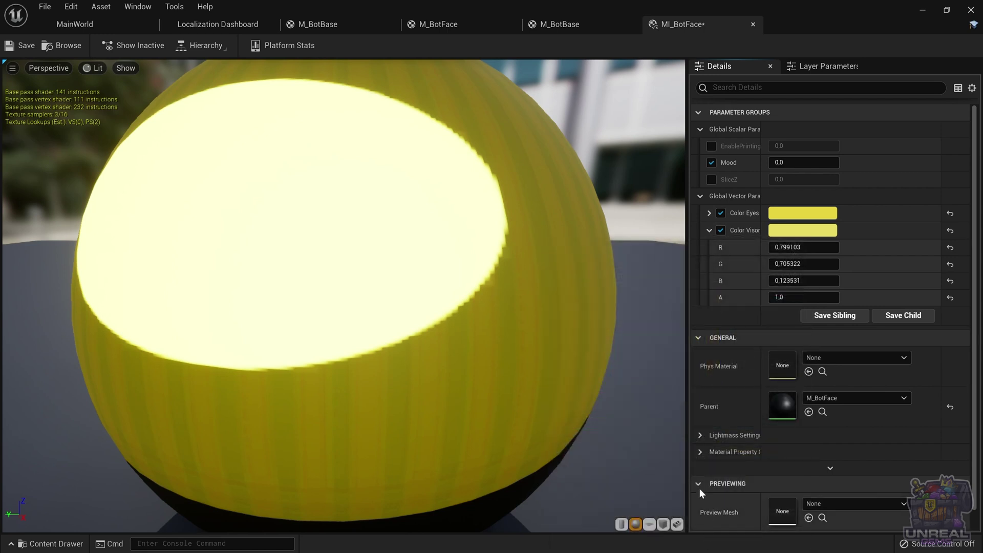
left_click(17, 50)
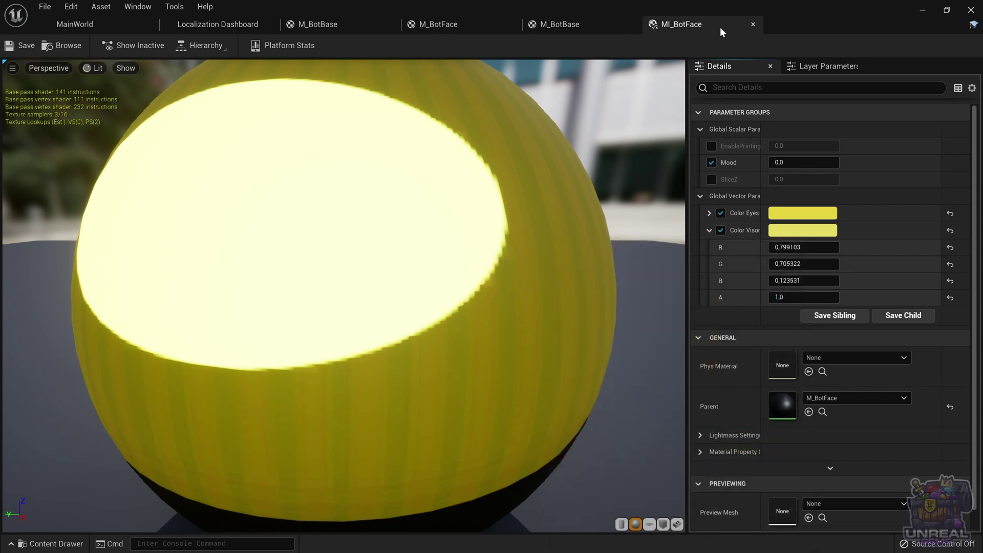
Step: Return to MainWorld, run the game to check the bot's localized body and face colours, and stop it
left_click(103, 23)
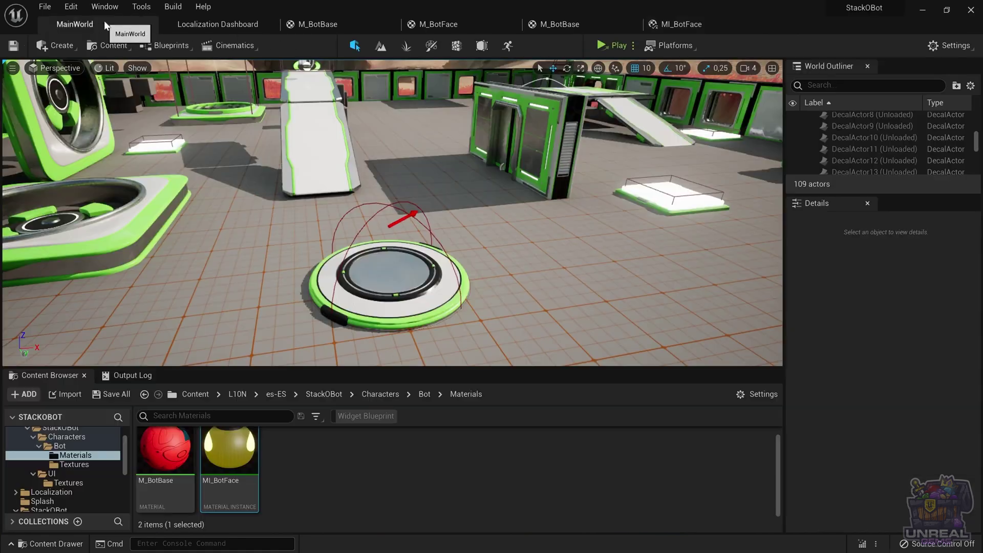
left_click(604, 44)
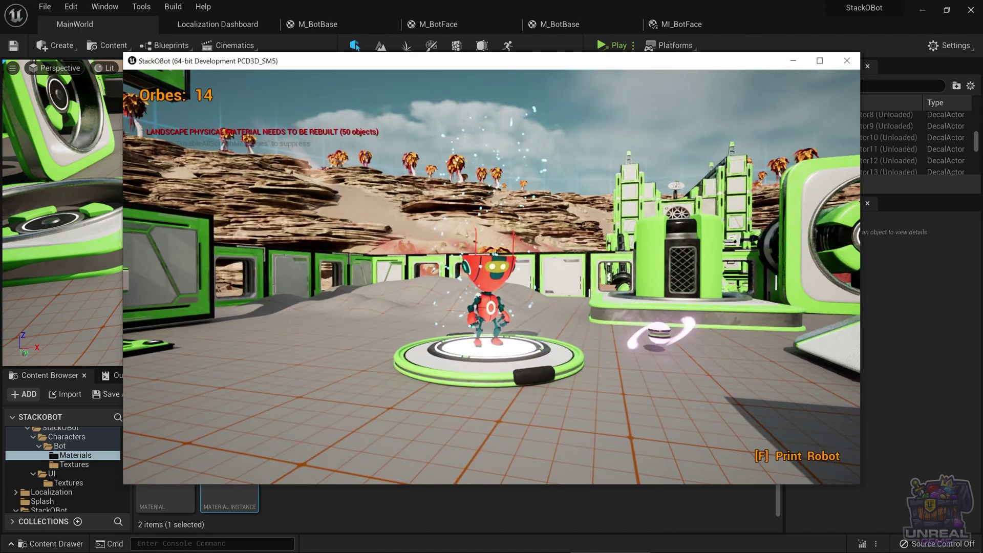
key("a")
key("s")
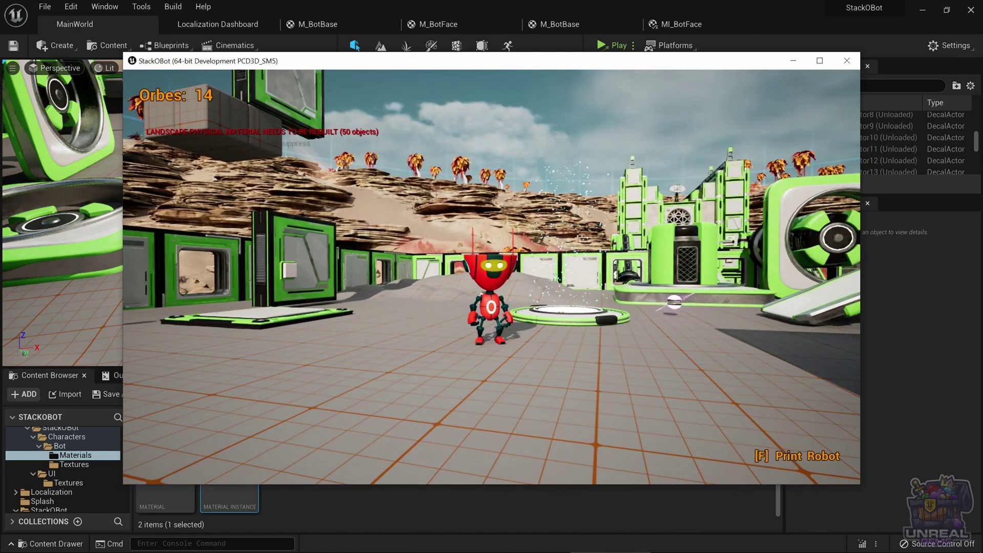
key("Escape")
left_click(444, 474)
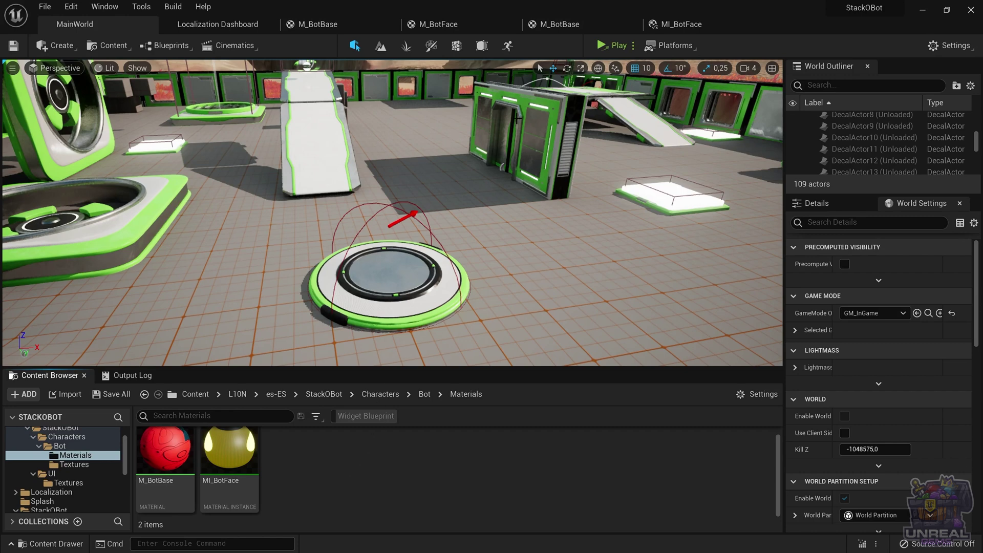
Step: Run the game again, turn the bot to face the camera, and switch the language with the console command culture=en
left_click(604, 49)
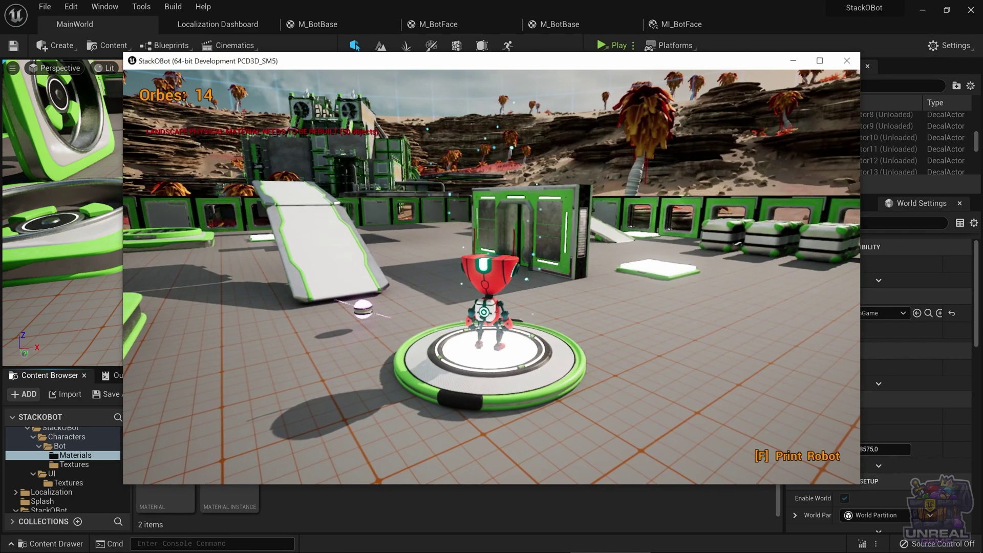
key("d")
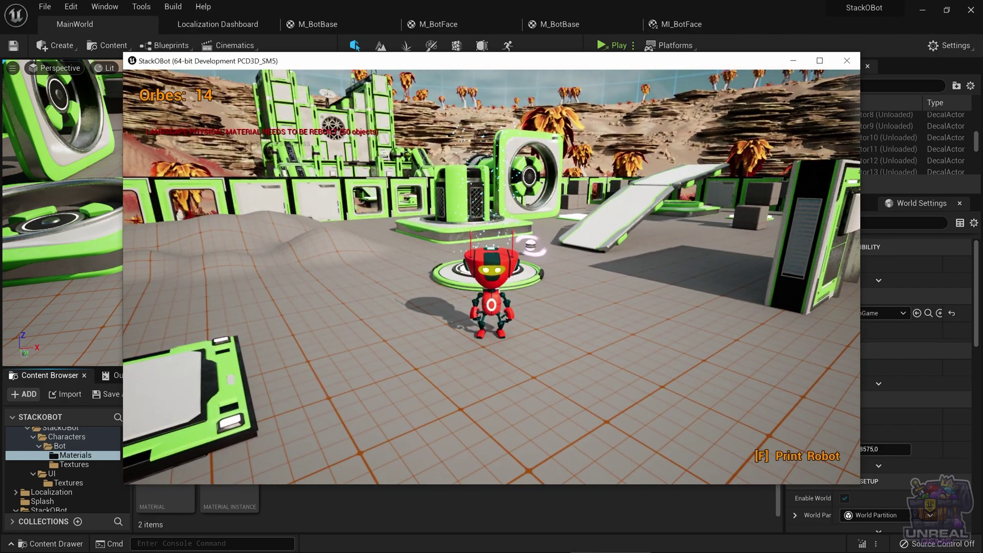
key("grave")
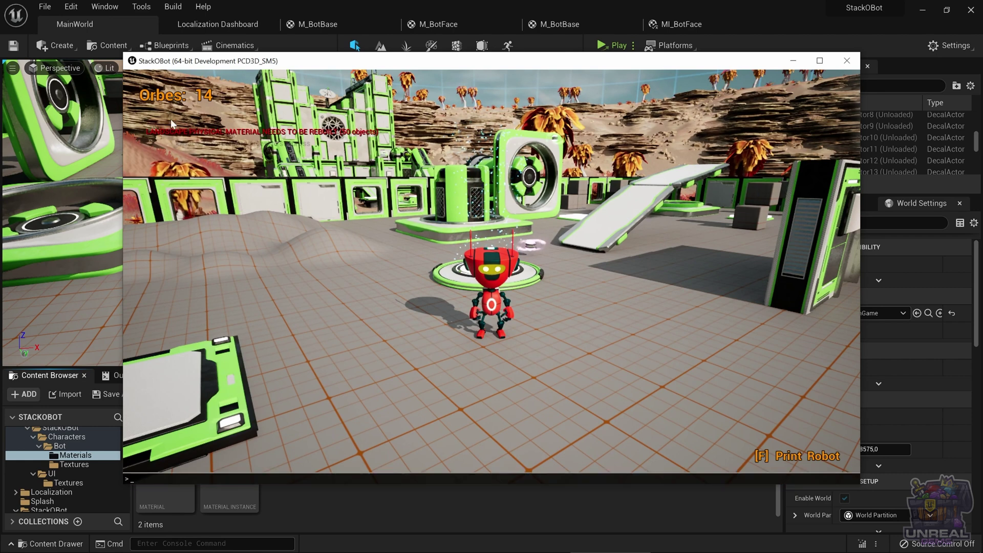
type("cul")
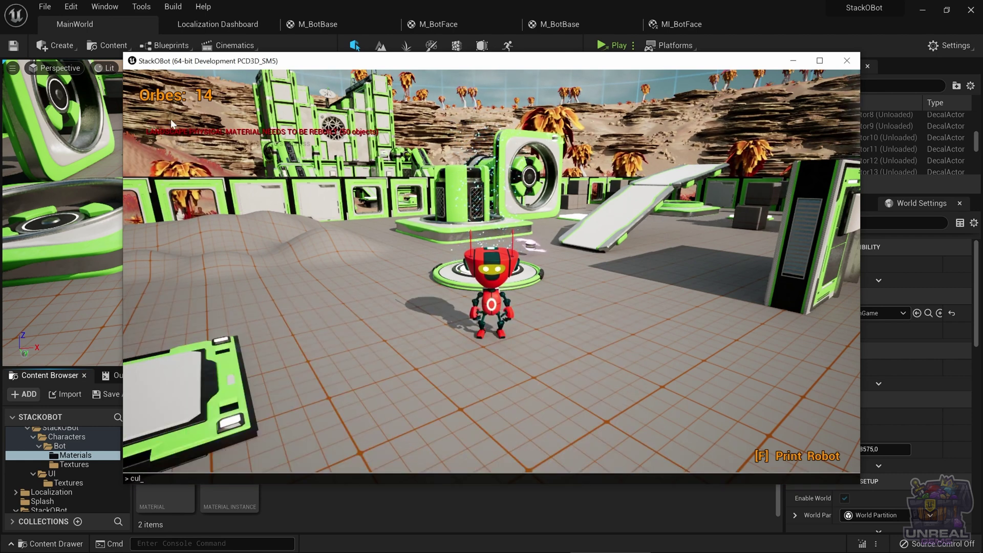
type("ture")
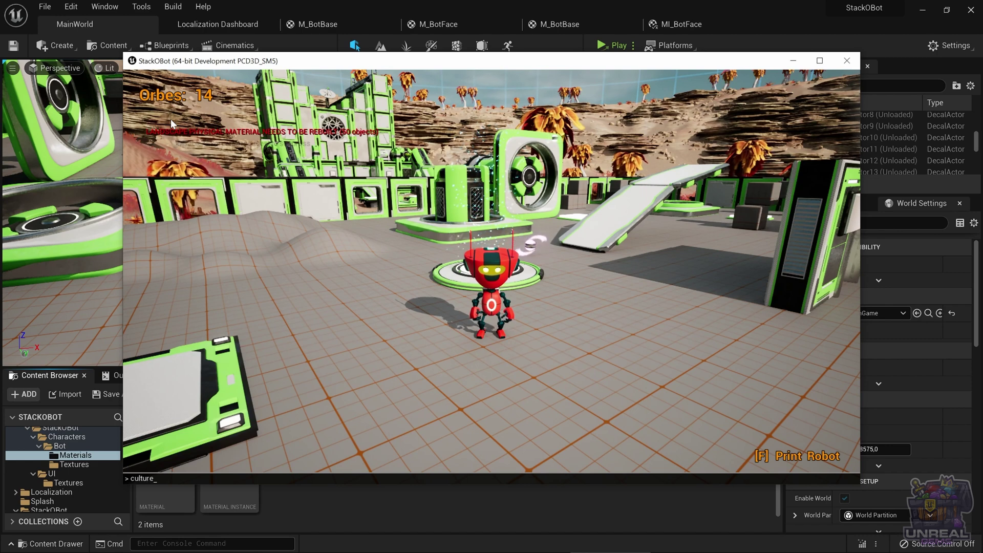
type("=en")
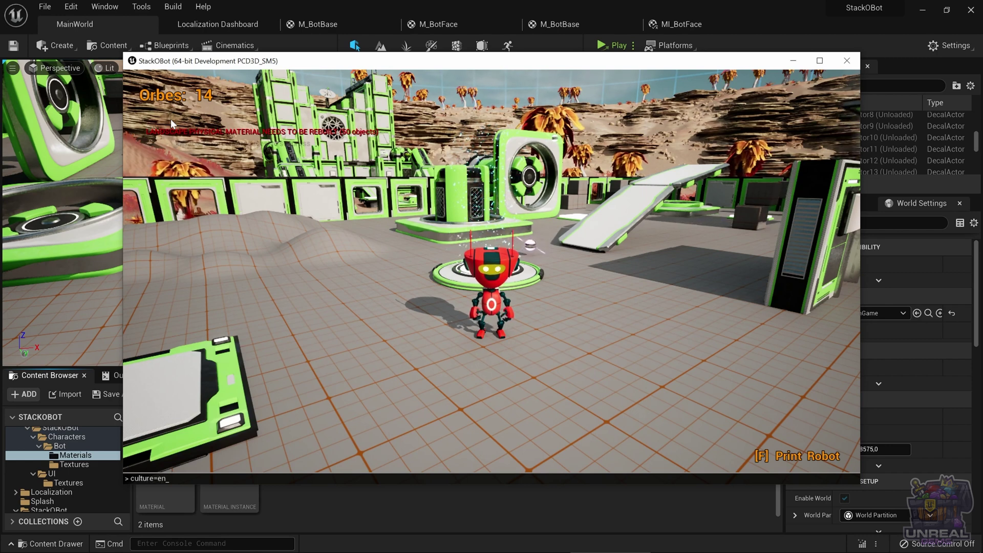
key("Return")
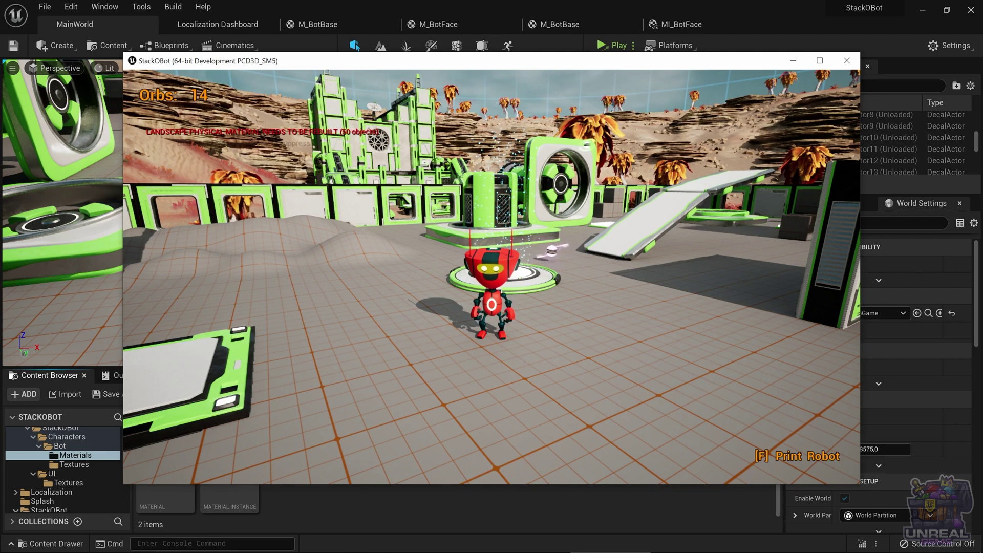
Step: Return to the game's main menu, start play again, and turn the bot to face the camera to check its English colours
key("Escape")
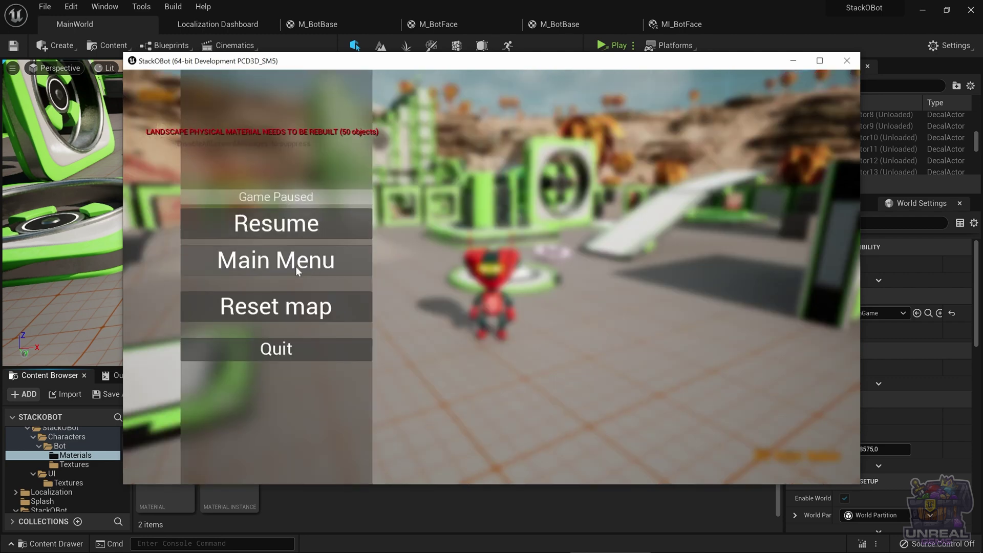
left_click(281, 261)
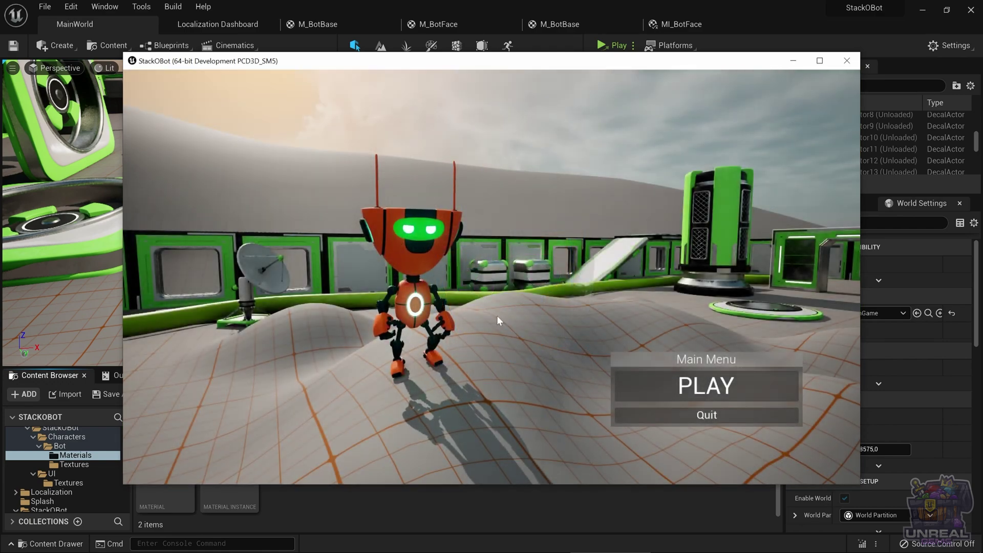
left_click(686, 379)
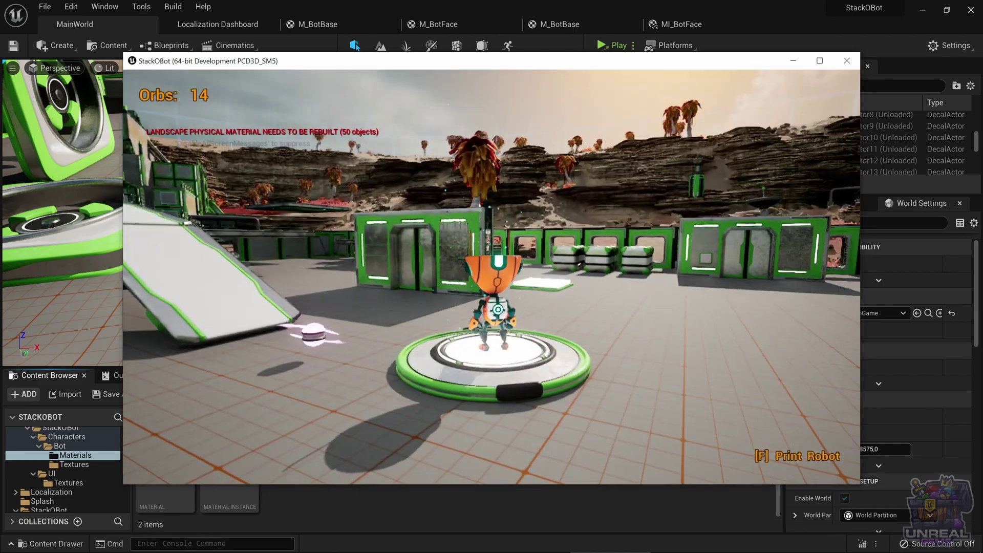
key("s")
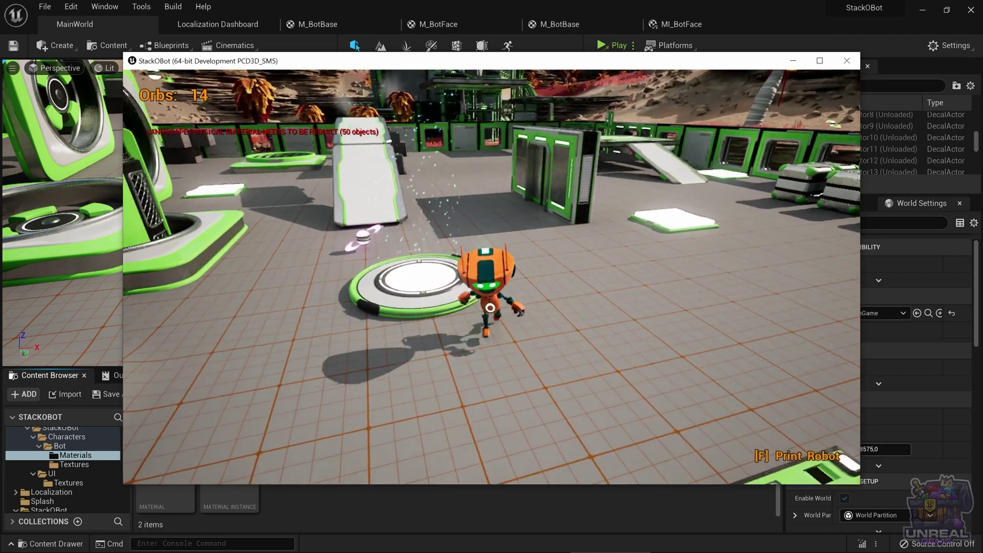
key("w")
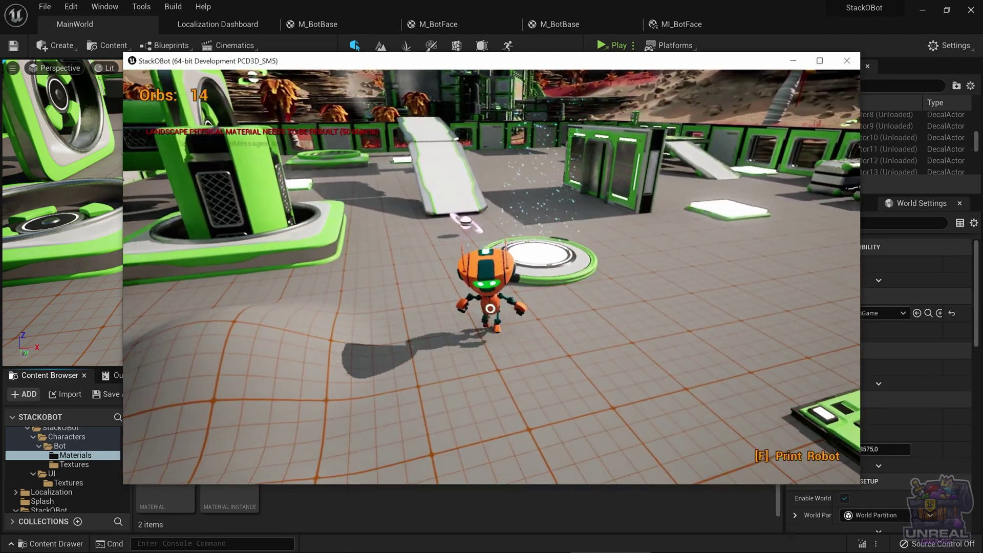
key("s")
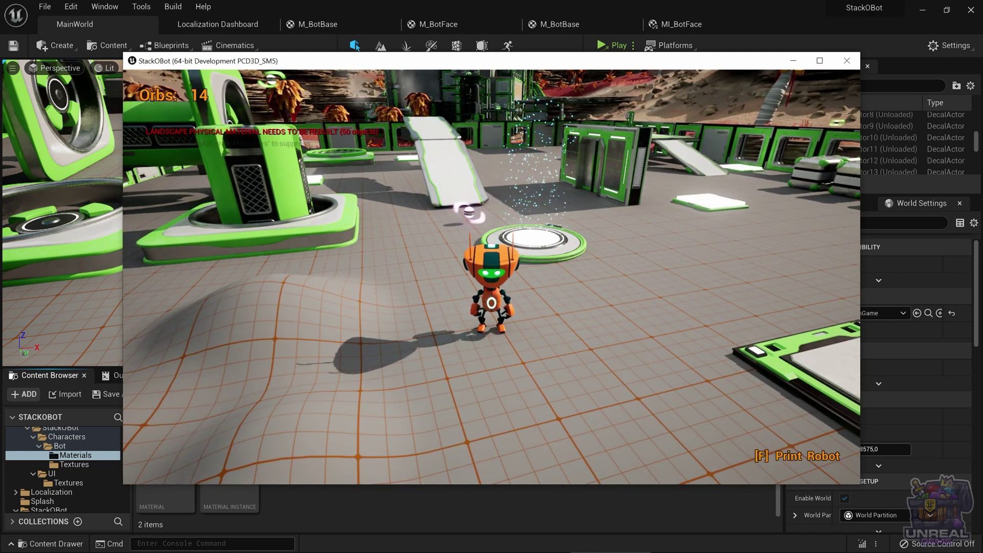
Step: Switch the running game's language to Spanish (Spain) with the console command culture=es-ES
key("grave")
key("Up")
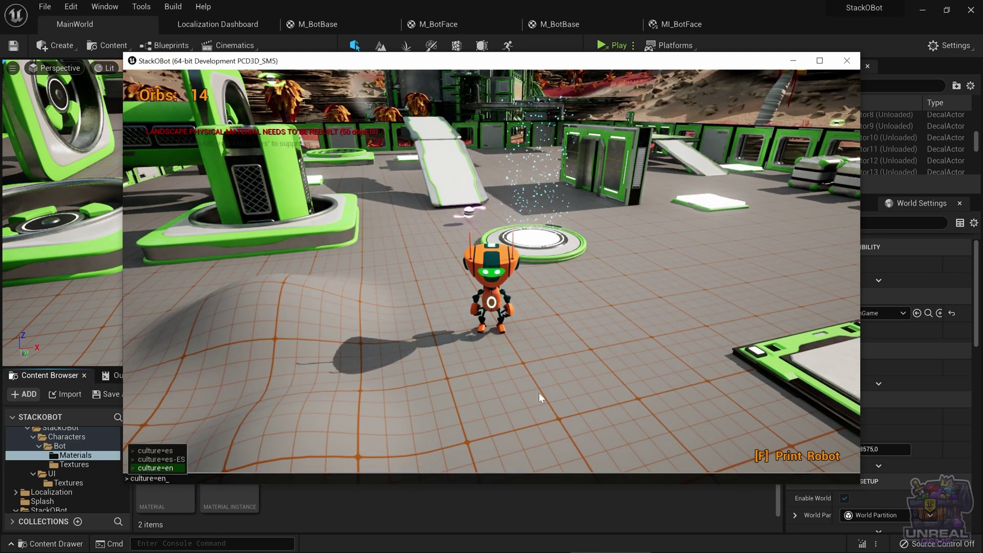
key("Up")
key("Return")
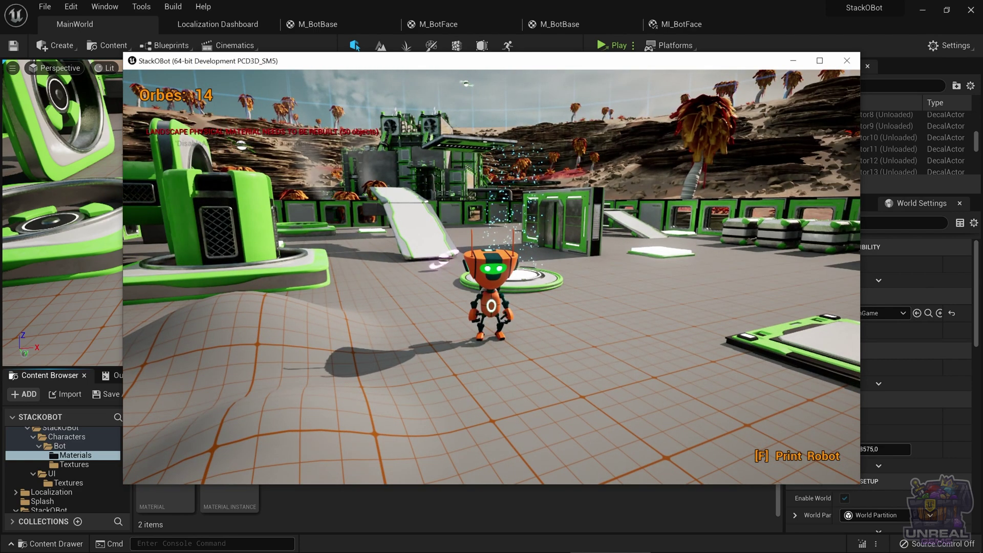
Step: Go back to the main menu and start play again to reload the bot with its Spanish assets
key("Escape")
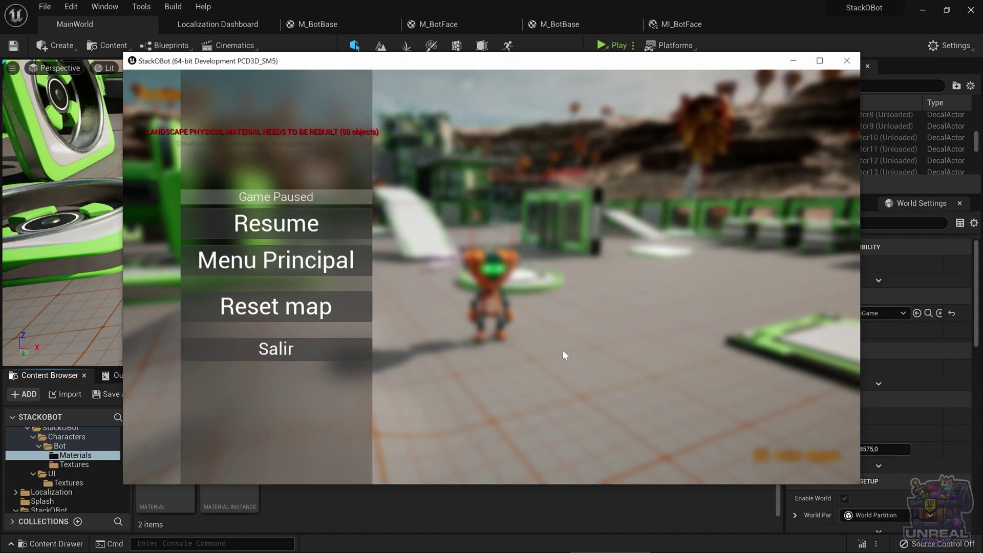
left_click(315, 266)
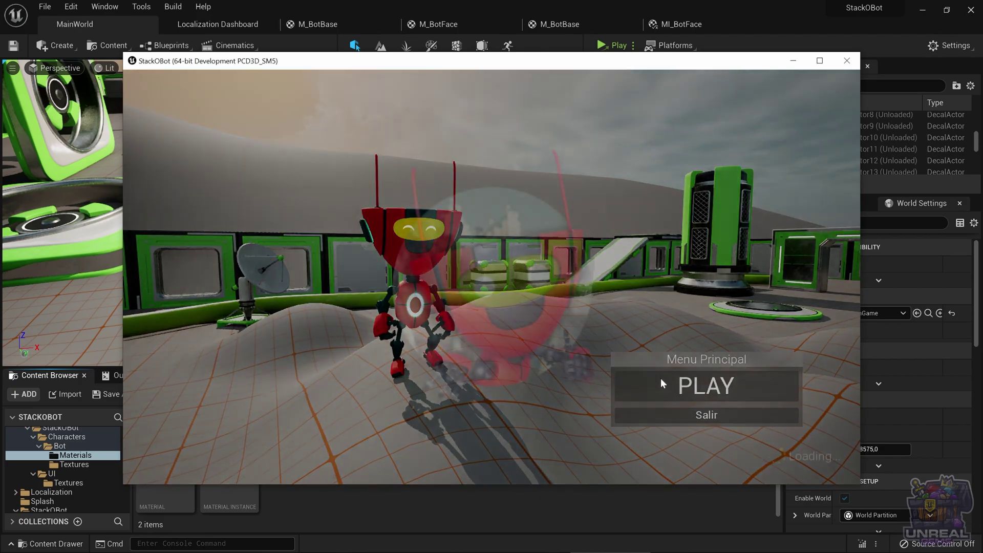
left_click(661, 378)
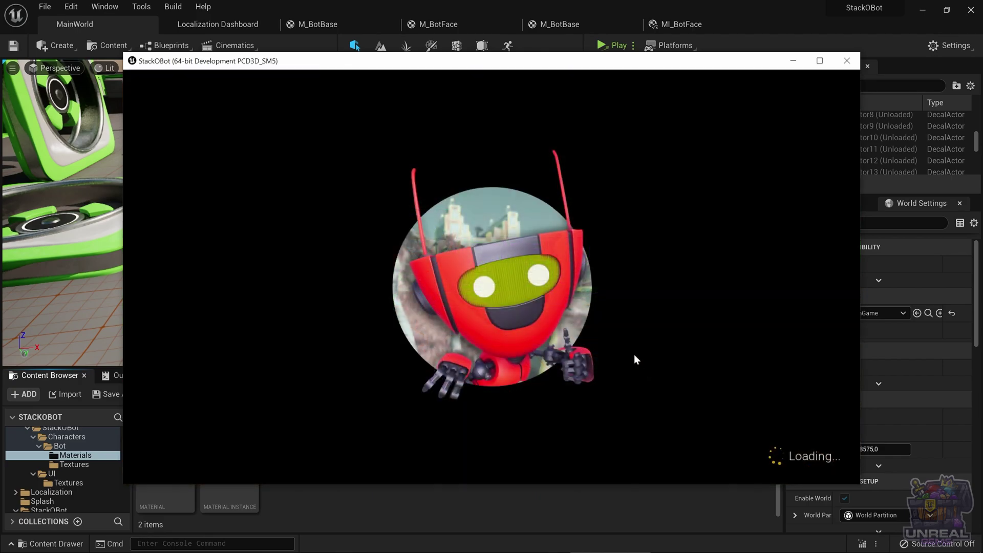